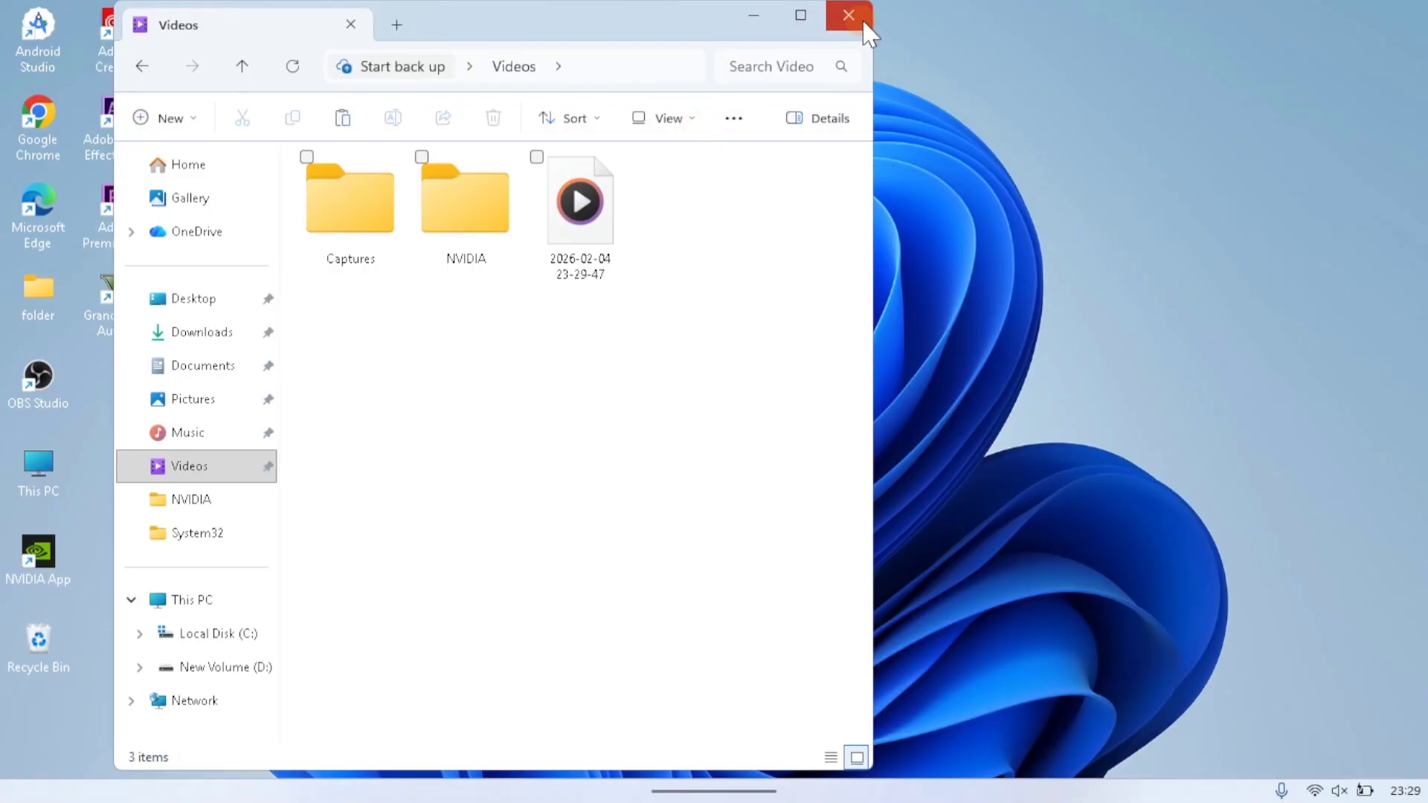
Step: Close the Videos folder window and refresh the desktop
click(861, 16)
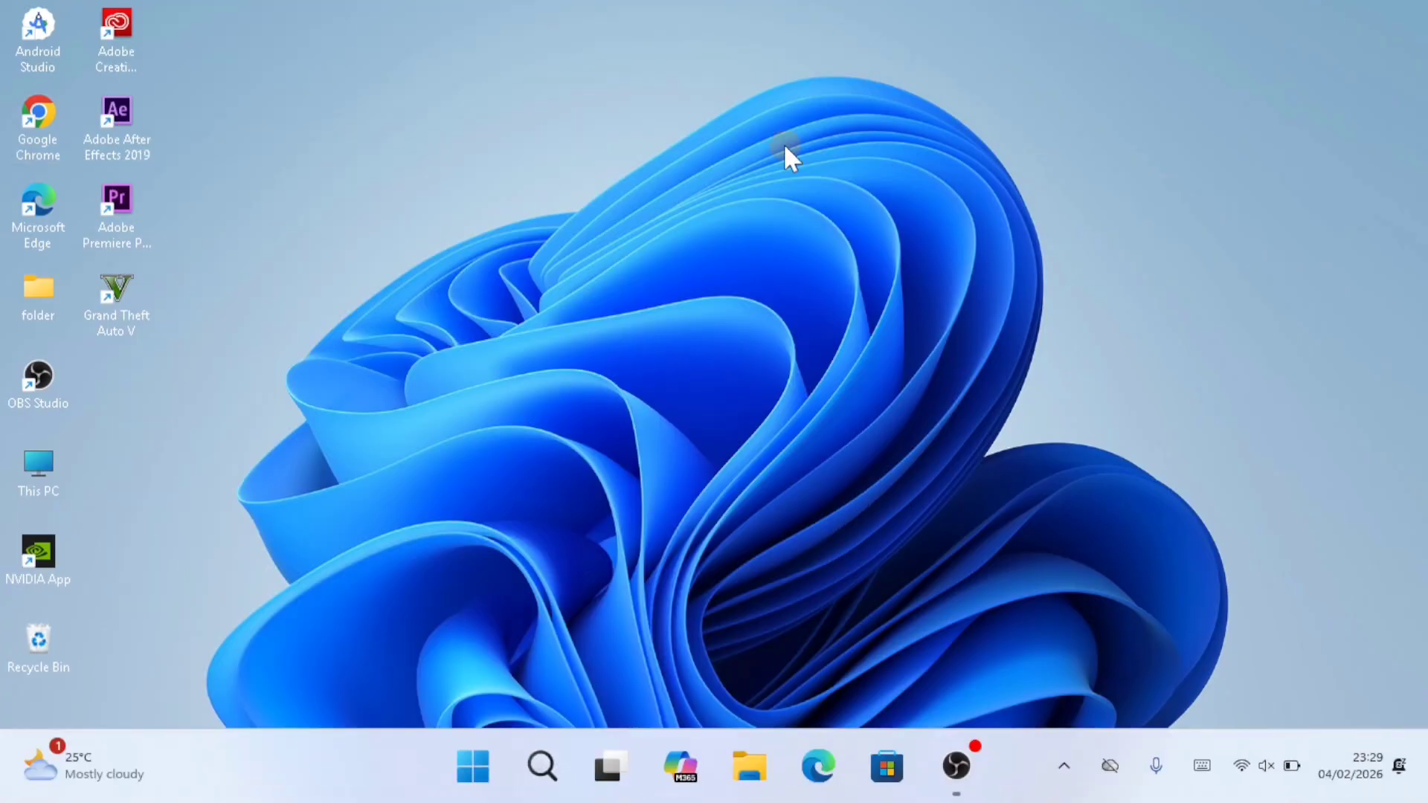
right_click(783, 143)
click(827, 294)
right_click(795, 206)
click(829, 358)
right_click(774, 246)
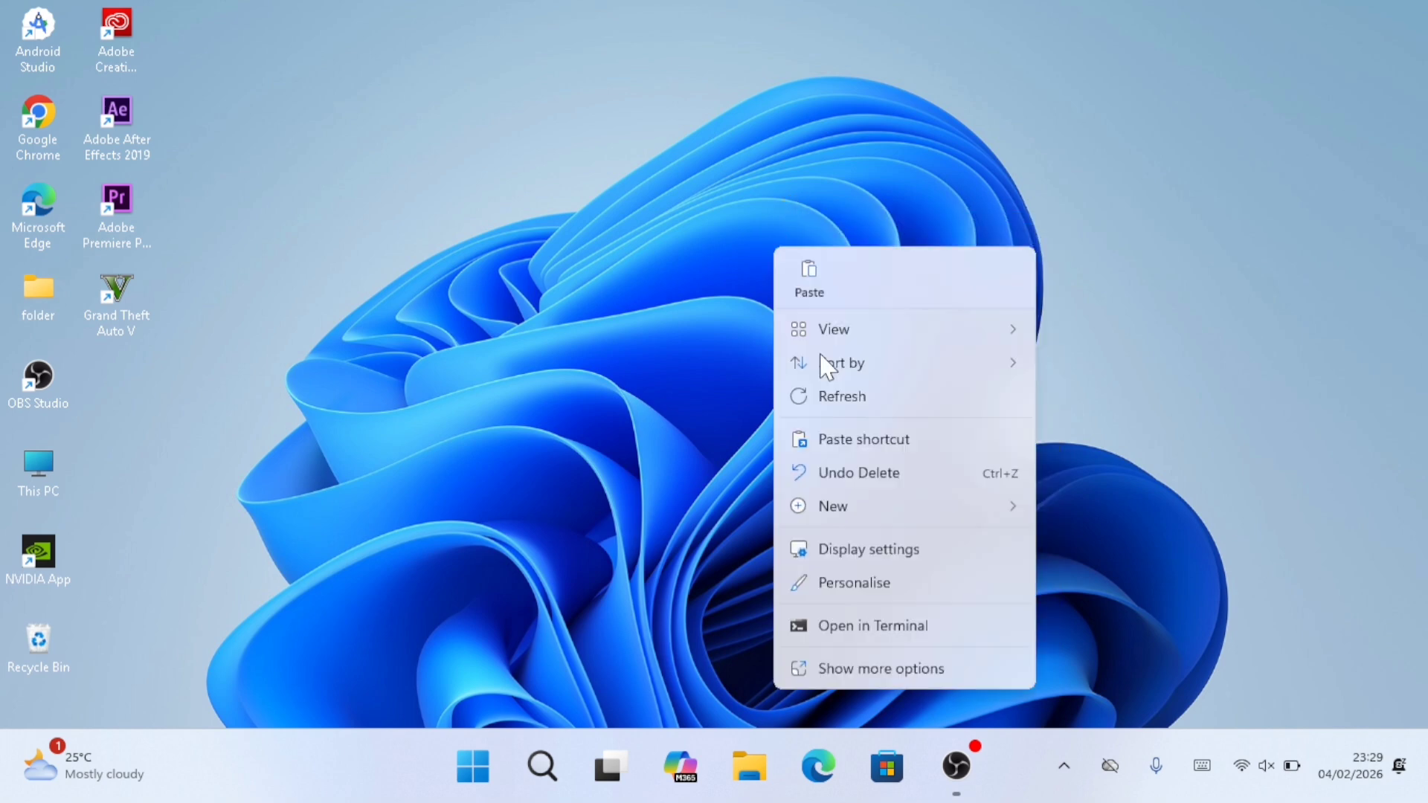
click(847, 408)
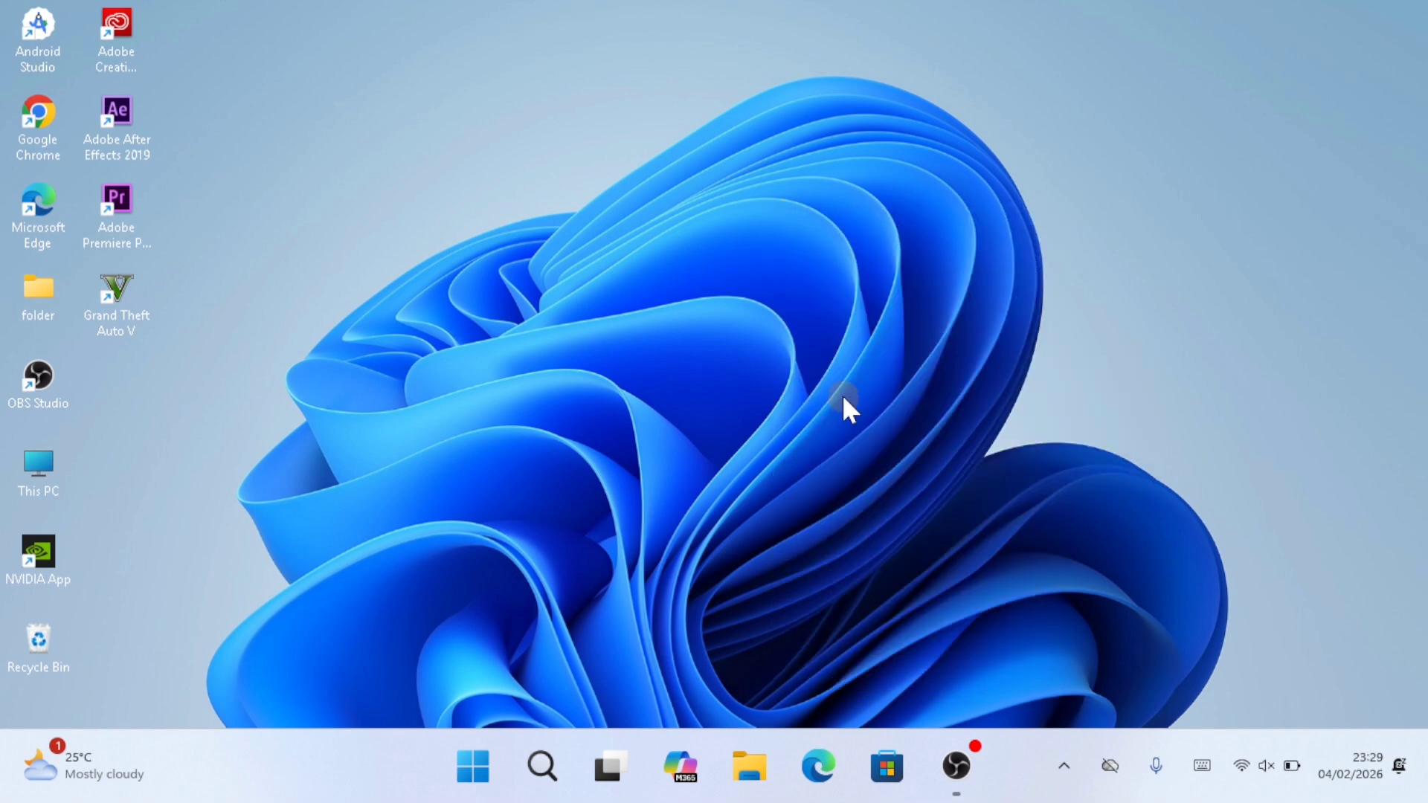
Step: Launch Android Studio maximized and show activity_main.xml in split code and design view
double_click(52, 41)
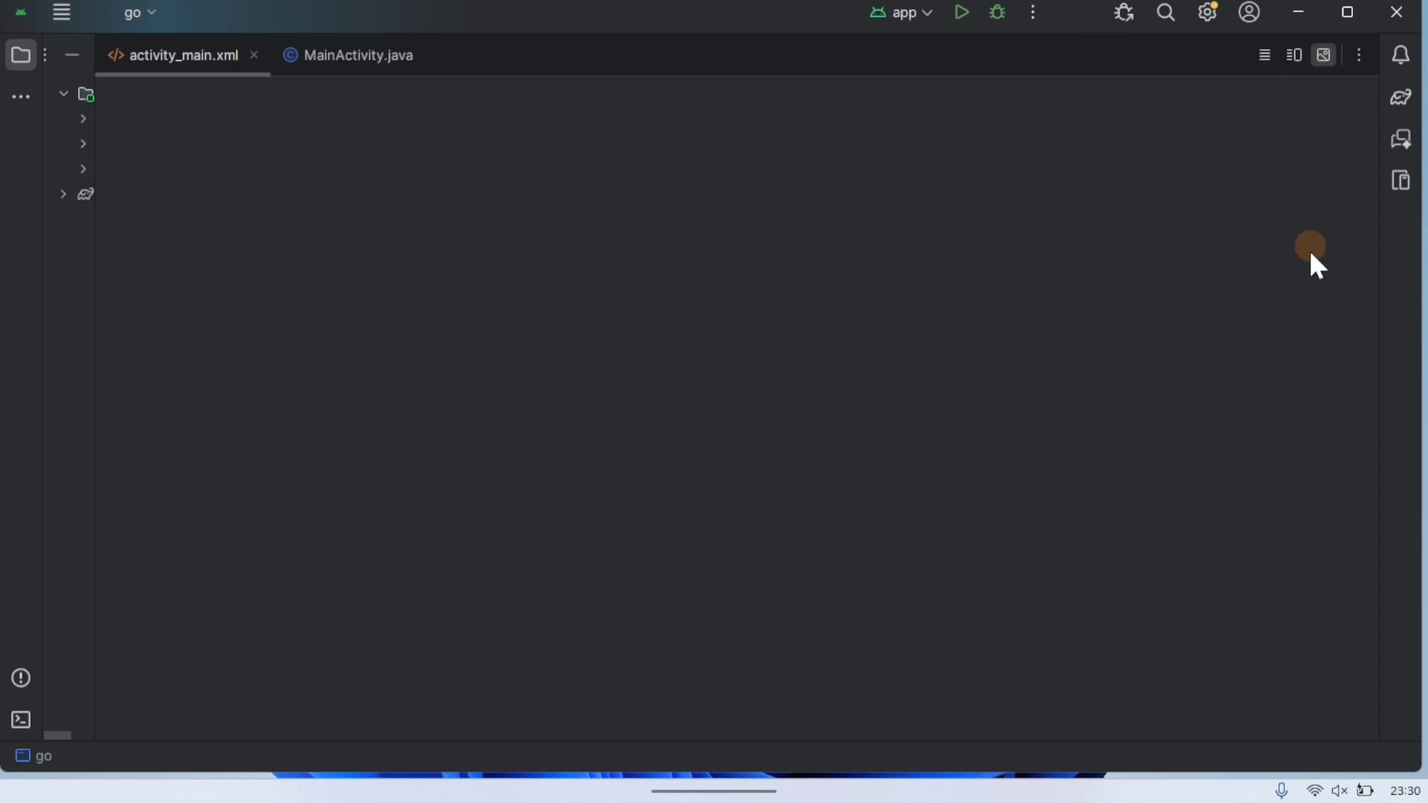
click(1348, 12)
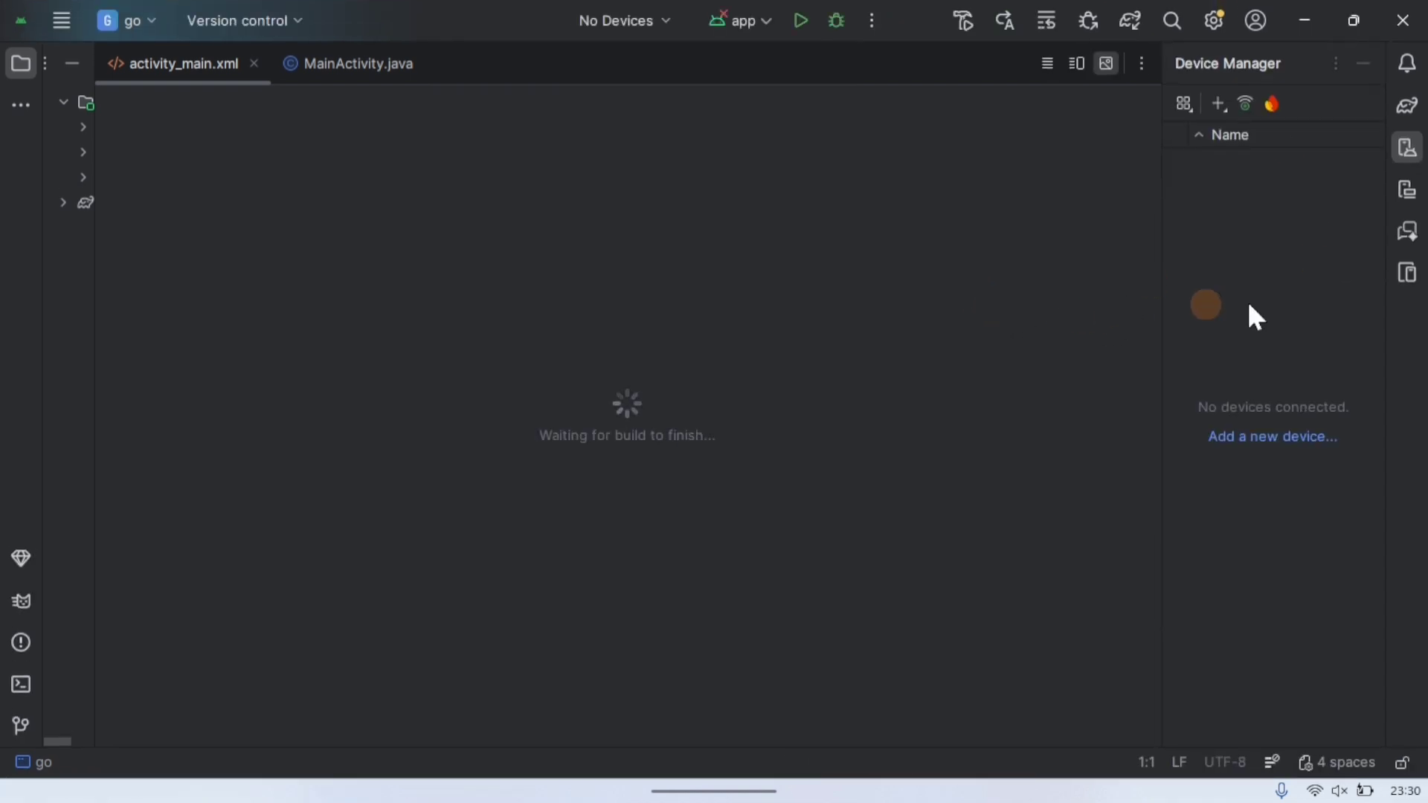
click(1363, 64)
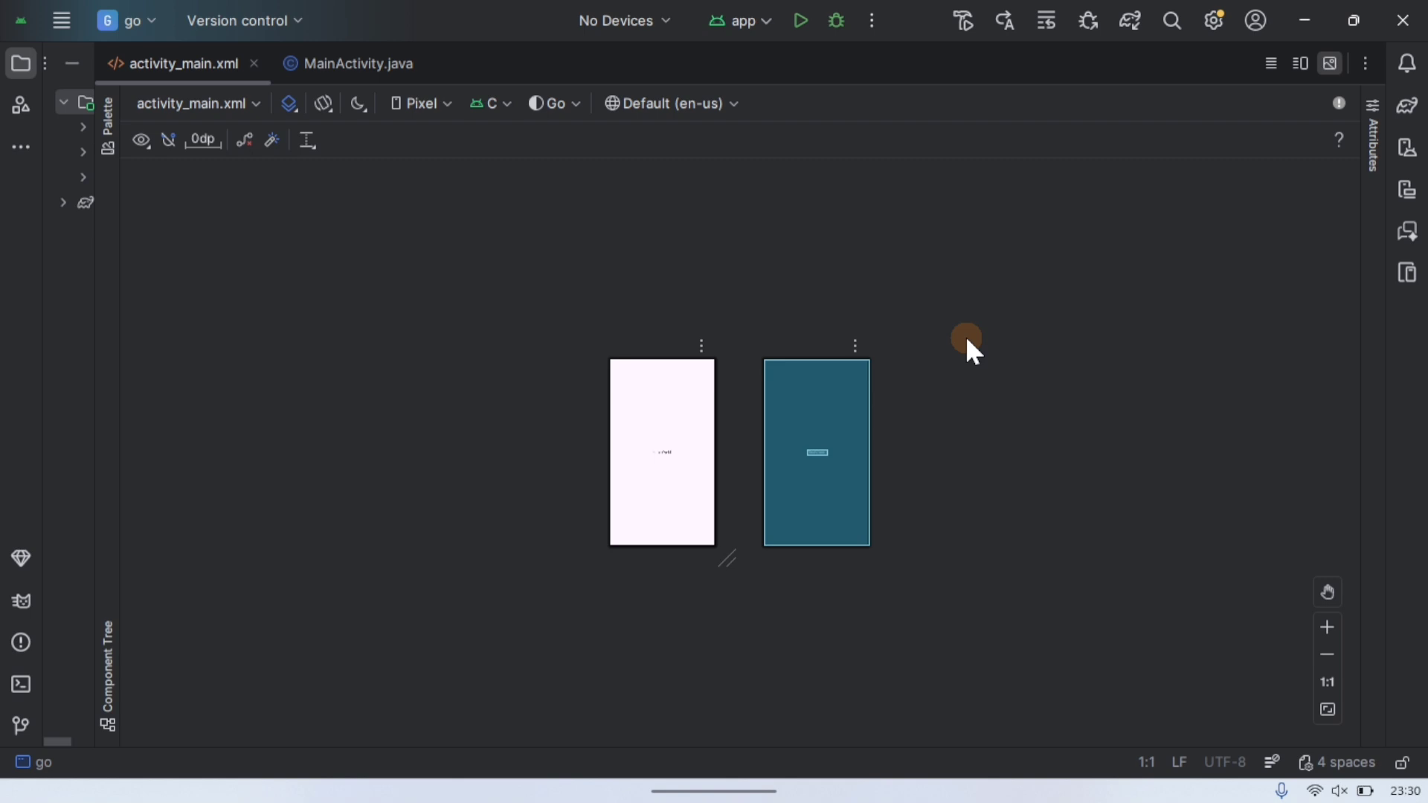
click(1300, 63)
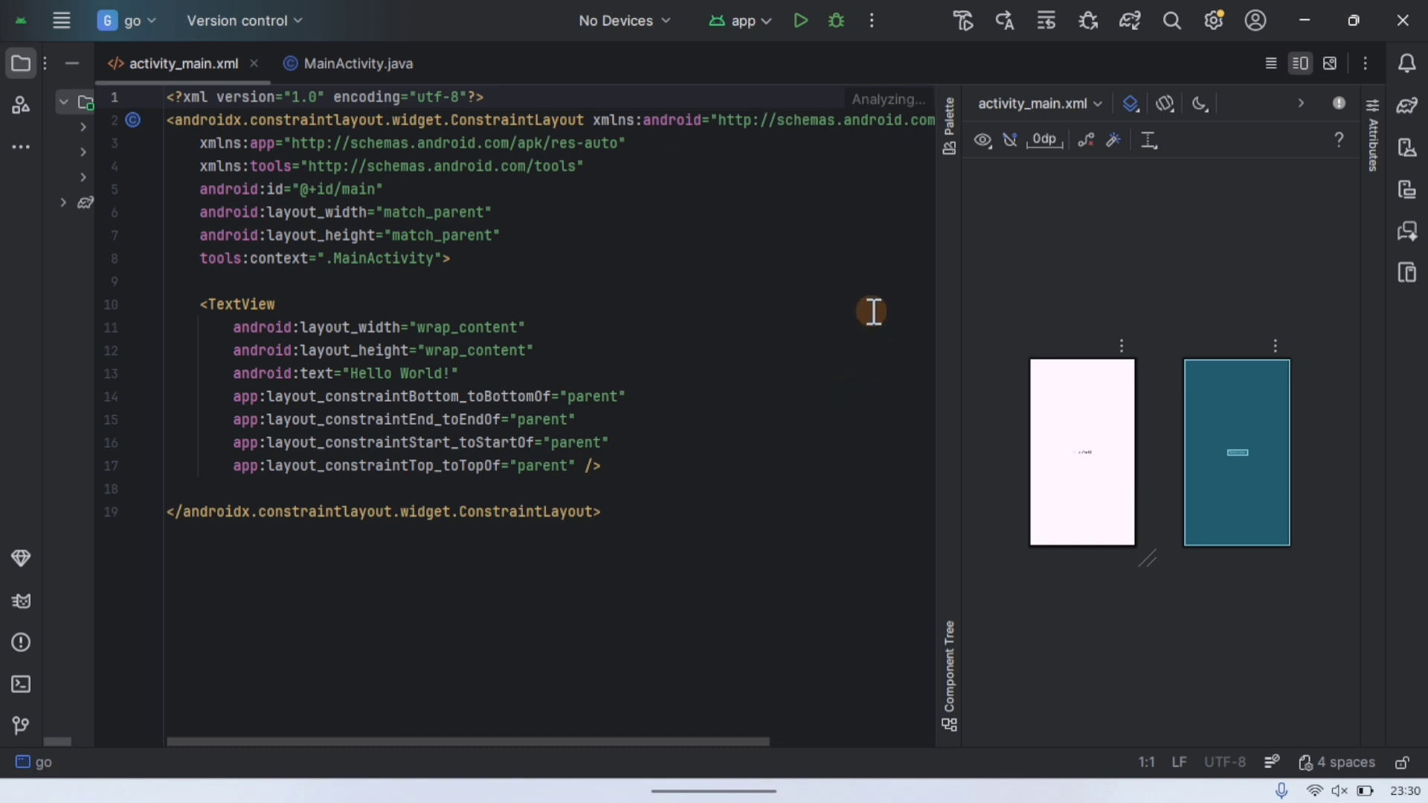
Step: Open the Device Manager with a wider pane and check which target devices are available
click(1407, 153)
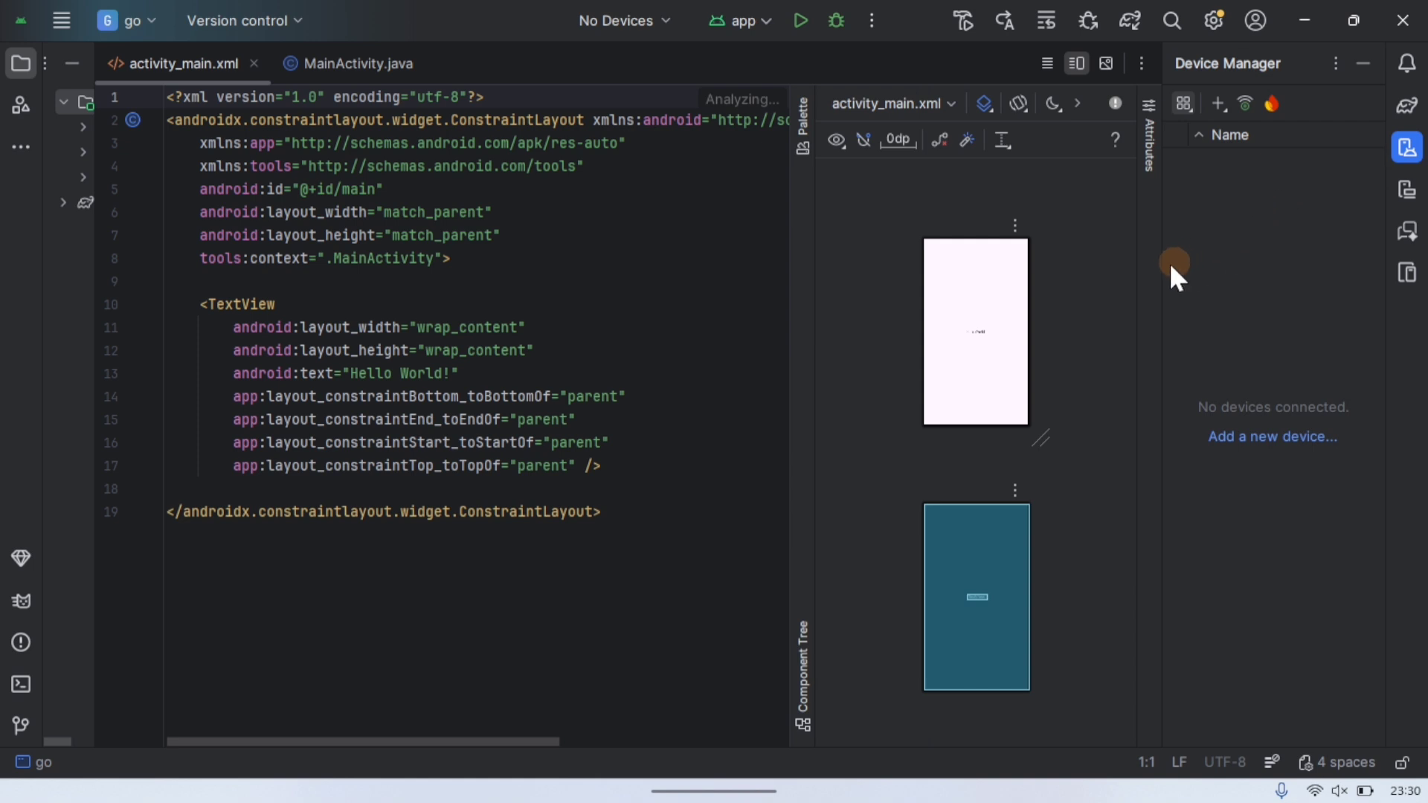
drag(1162, 263, 1025, 262)
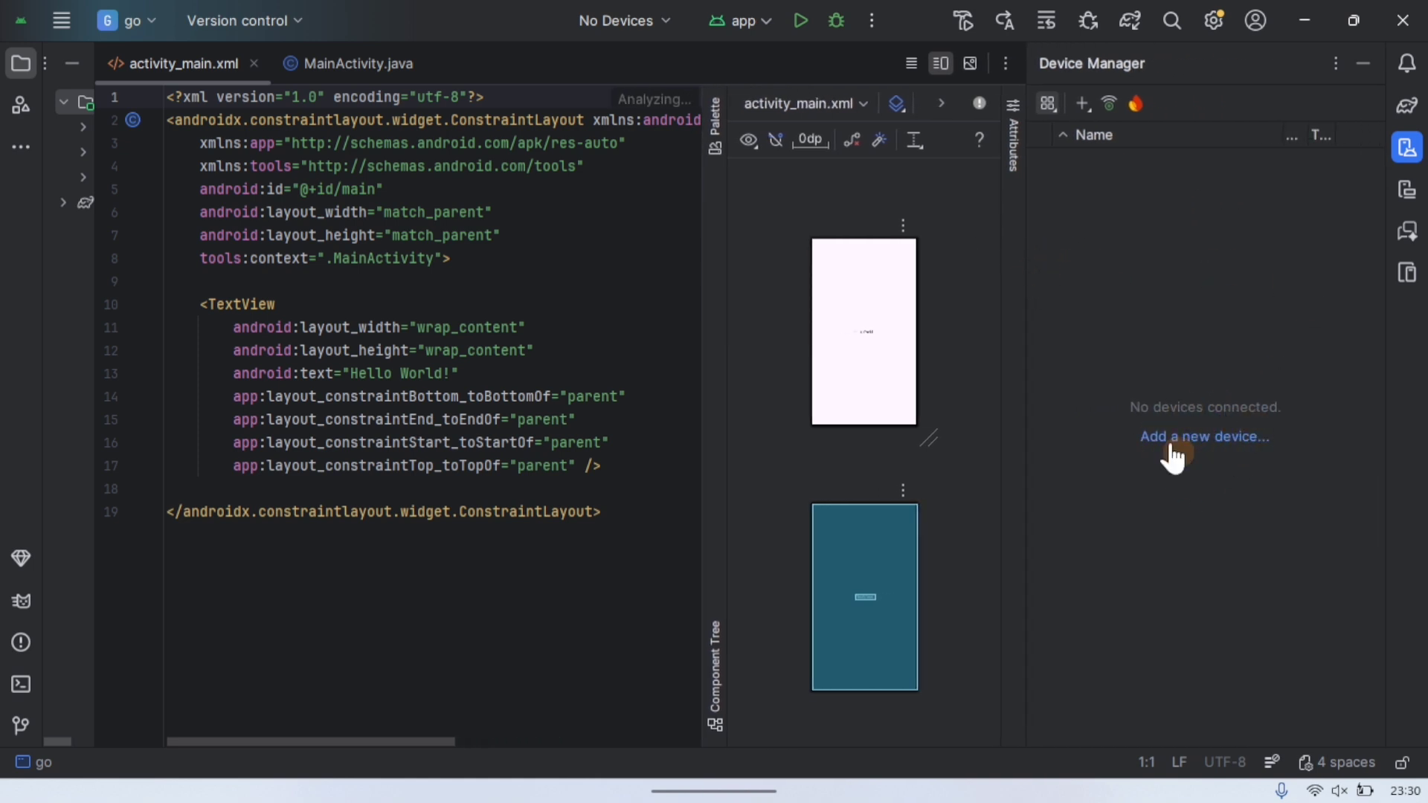
click(632, 20)
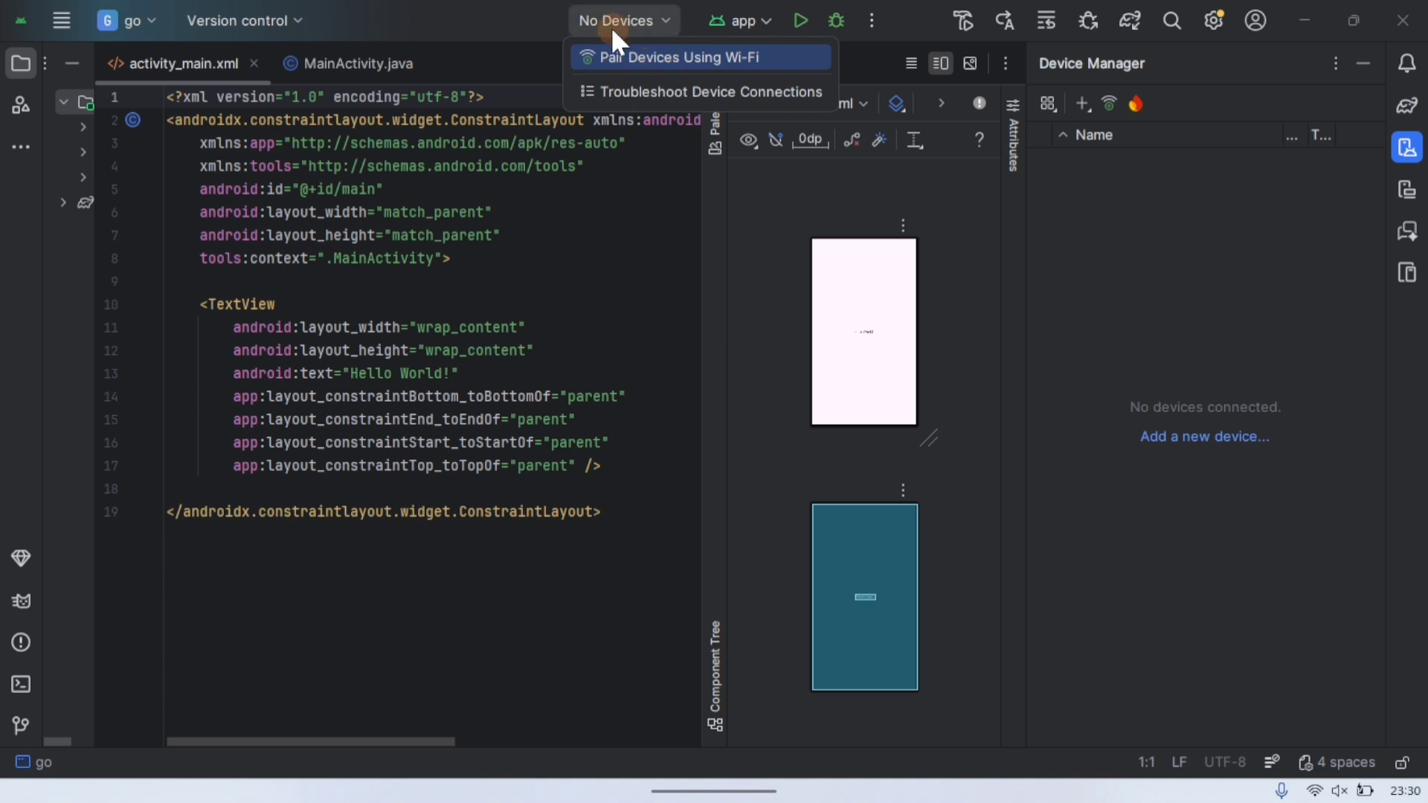
click(644, 21)
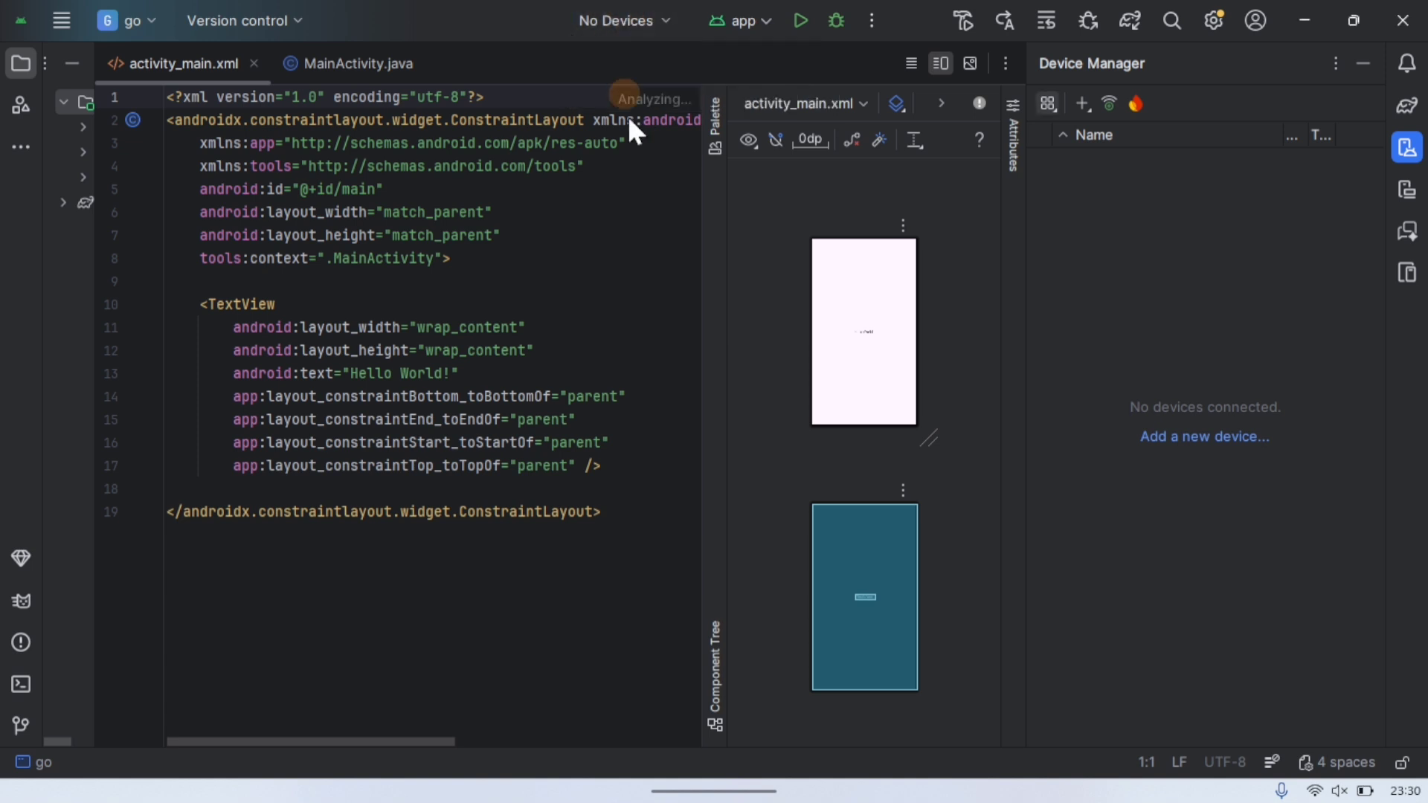
Step: Start creating a virtual device based on the Pixel 3 phone profile
click(1238, 445)
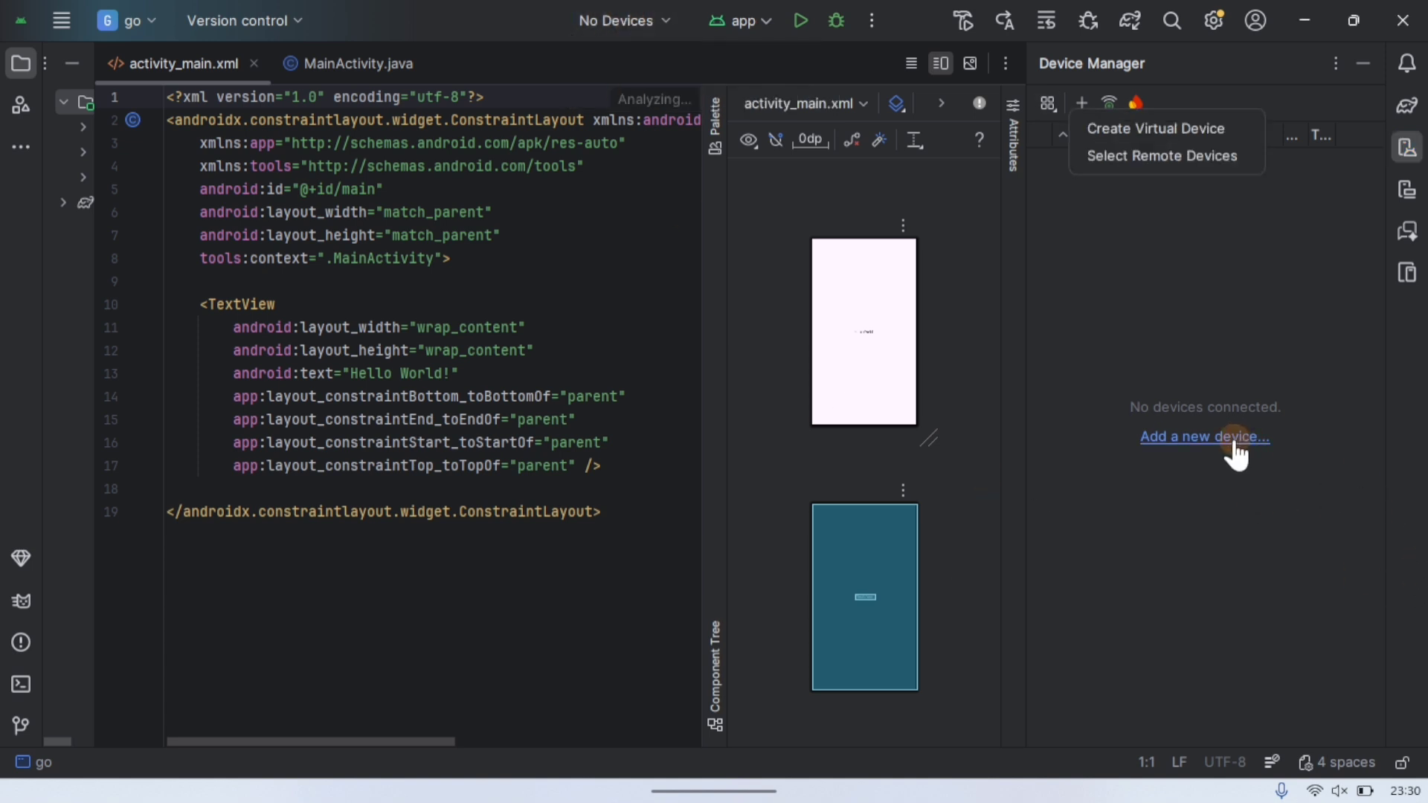
click(1144, 123)
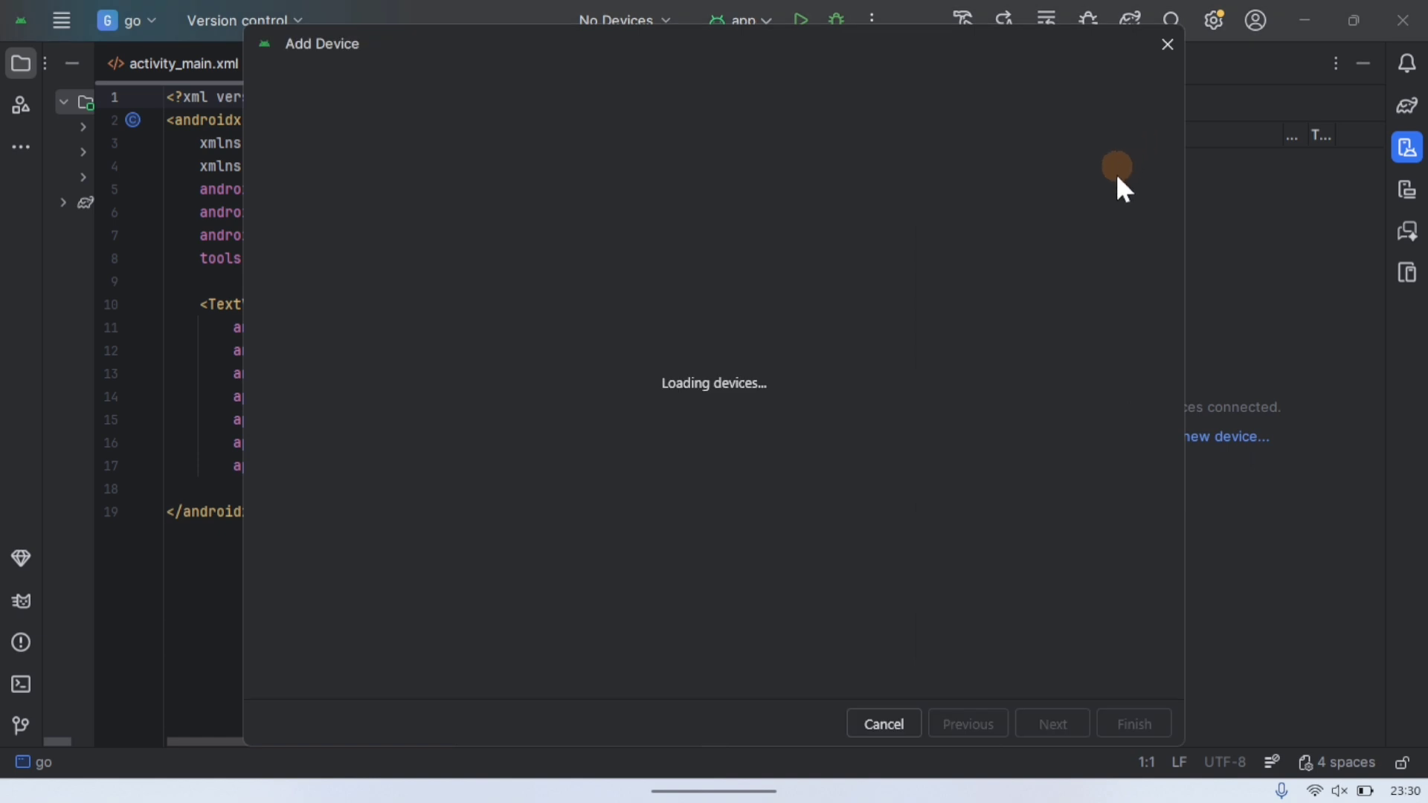
scroll(685, 256, down, 3)
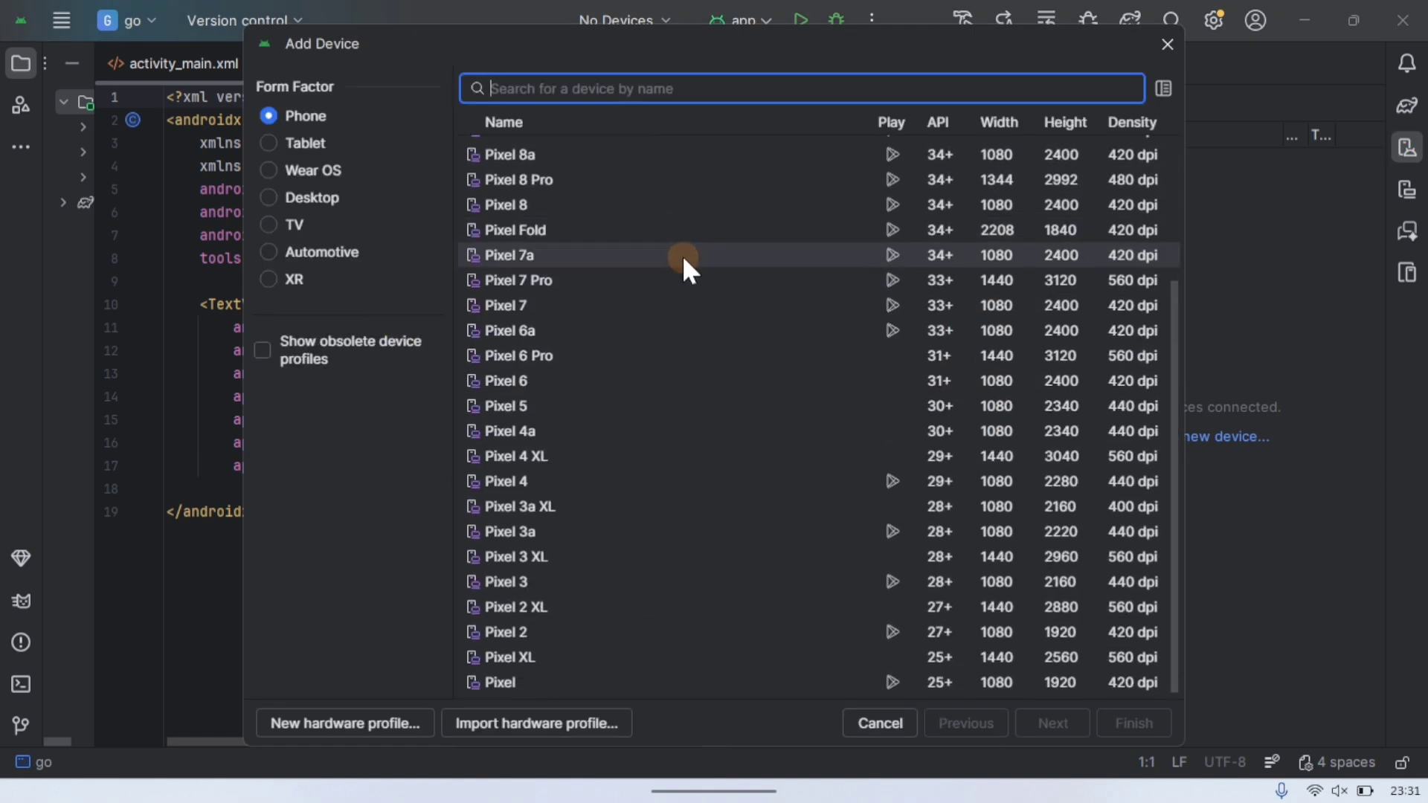
click(605, 581)
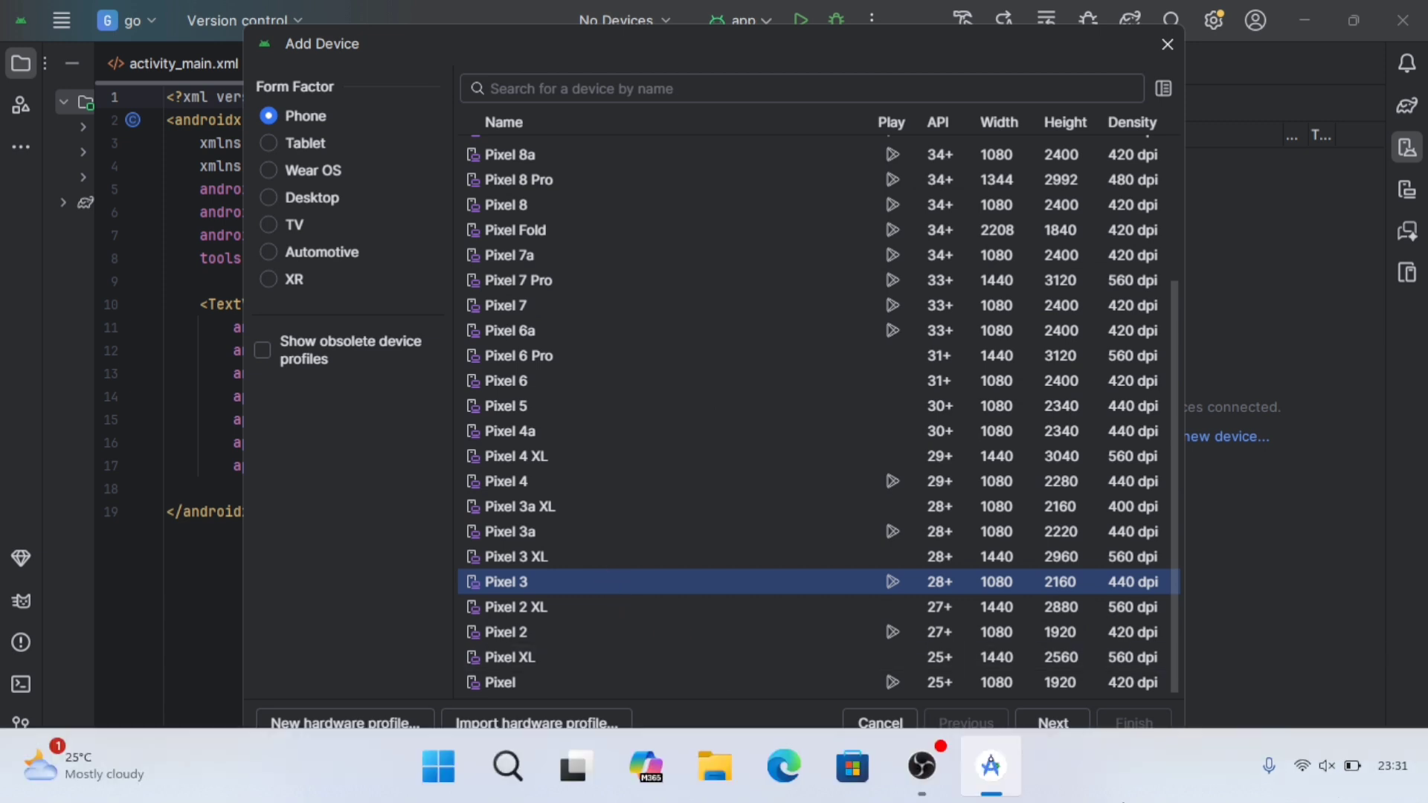
click(1051, 712)
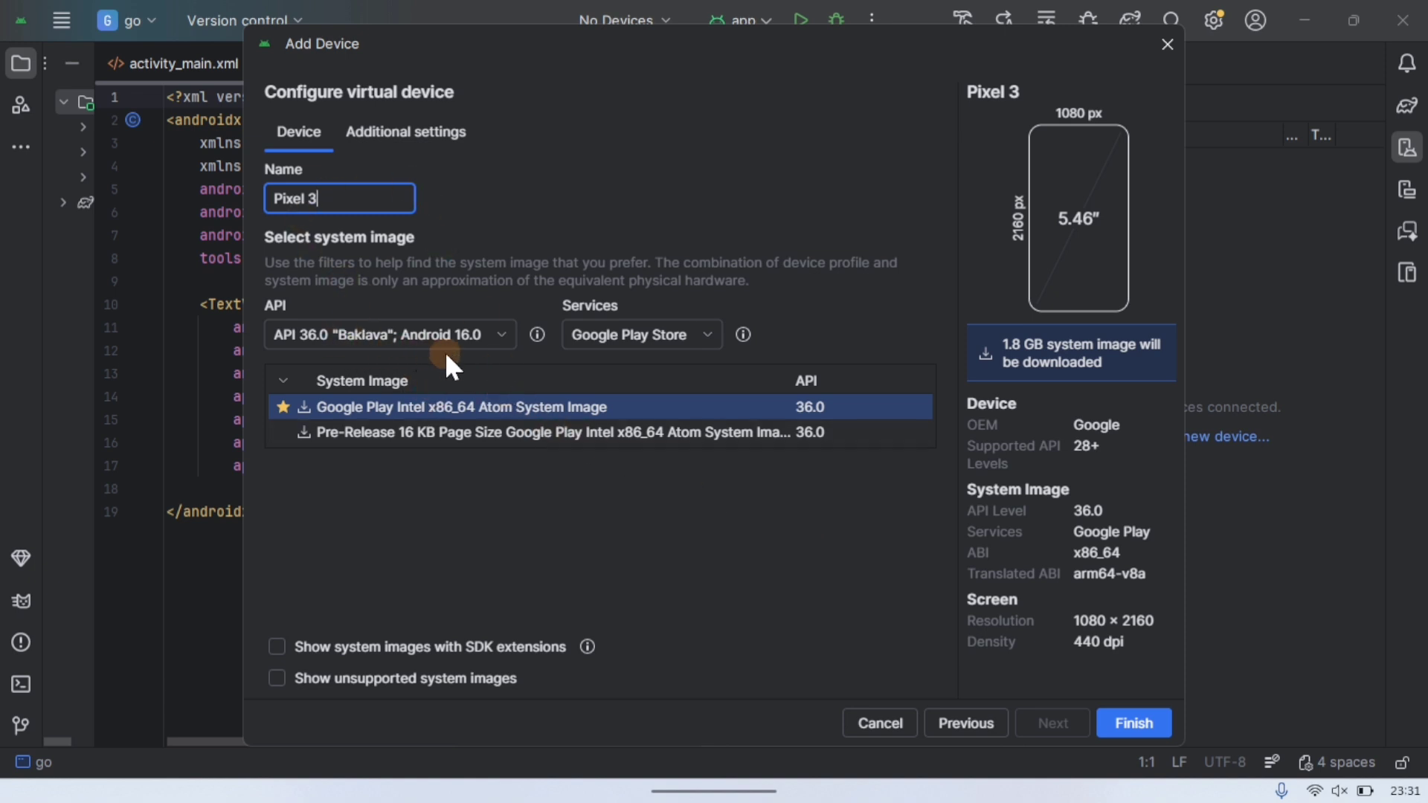
Step: Set the virtual device's API to API 30 "R"; Android 11.0 and name the device ALL PC GEEK
click(494, 335)
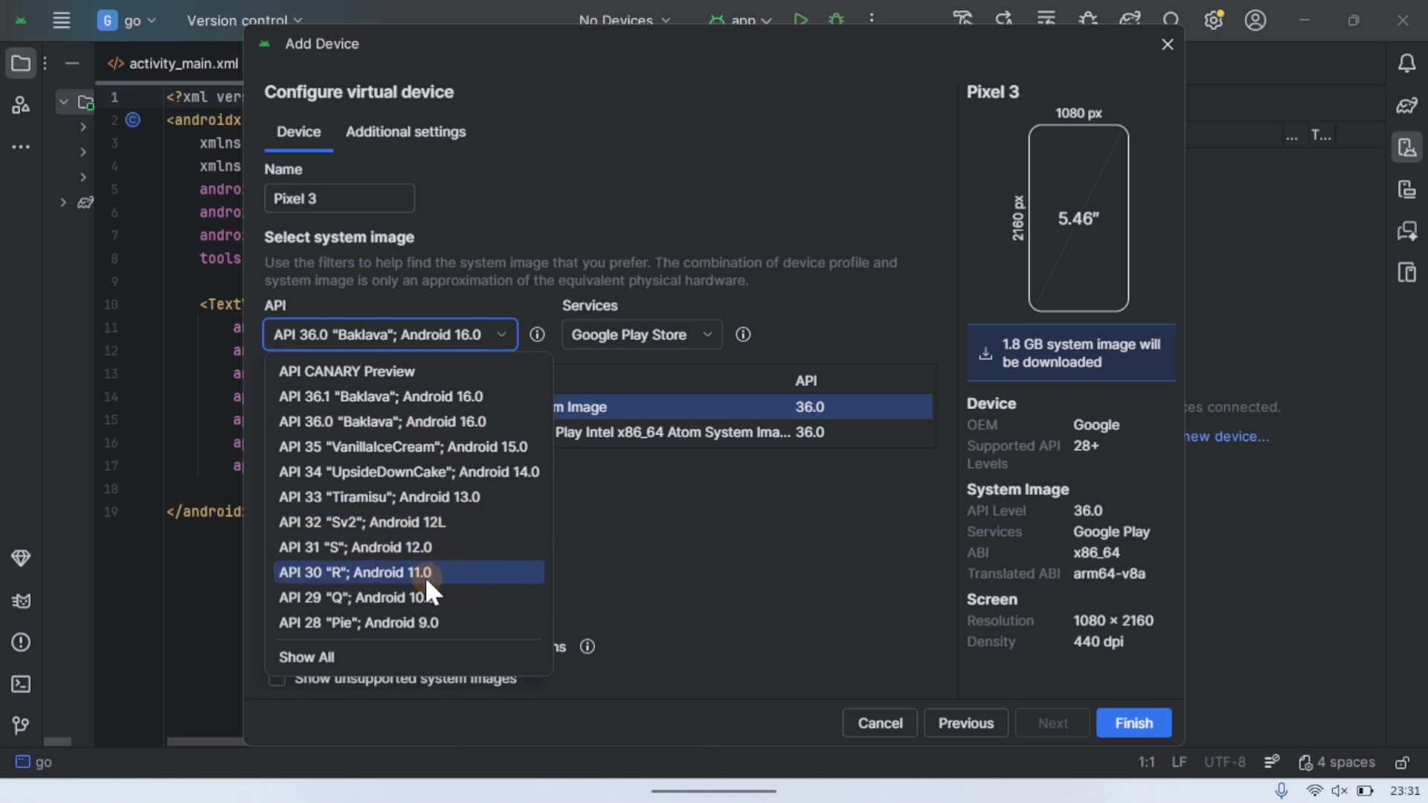
click(368, 571)
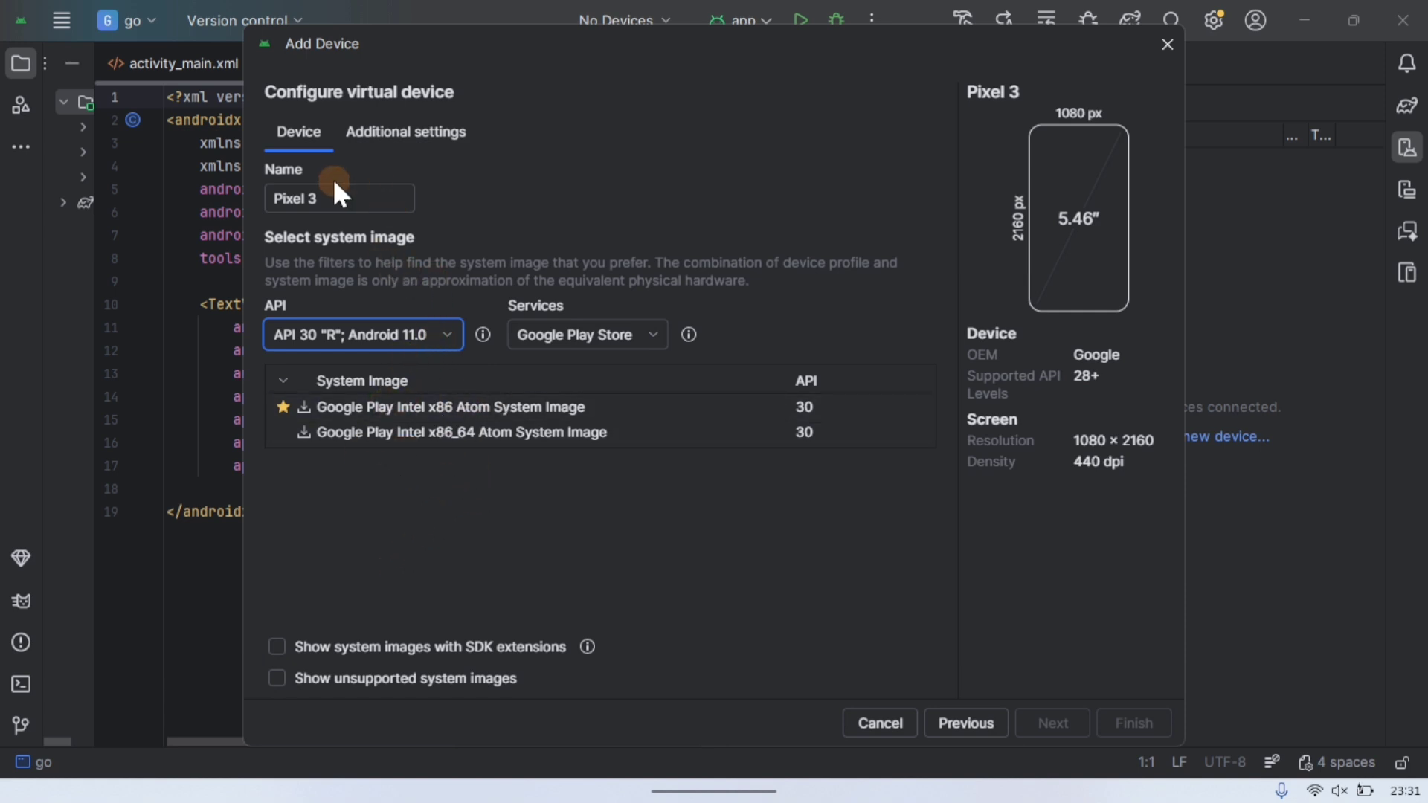
click(338, 199)
key(BackSpace)
key(BackSpace)
key(BackSpace)
key(BackSpace)
key(BackSpace)
key(BackSpace)
key(BackSpace)
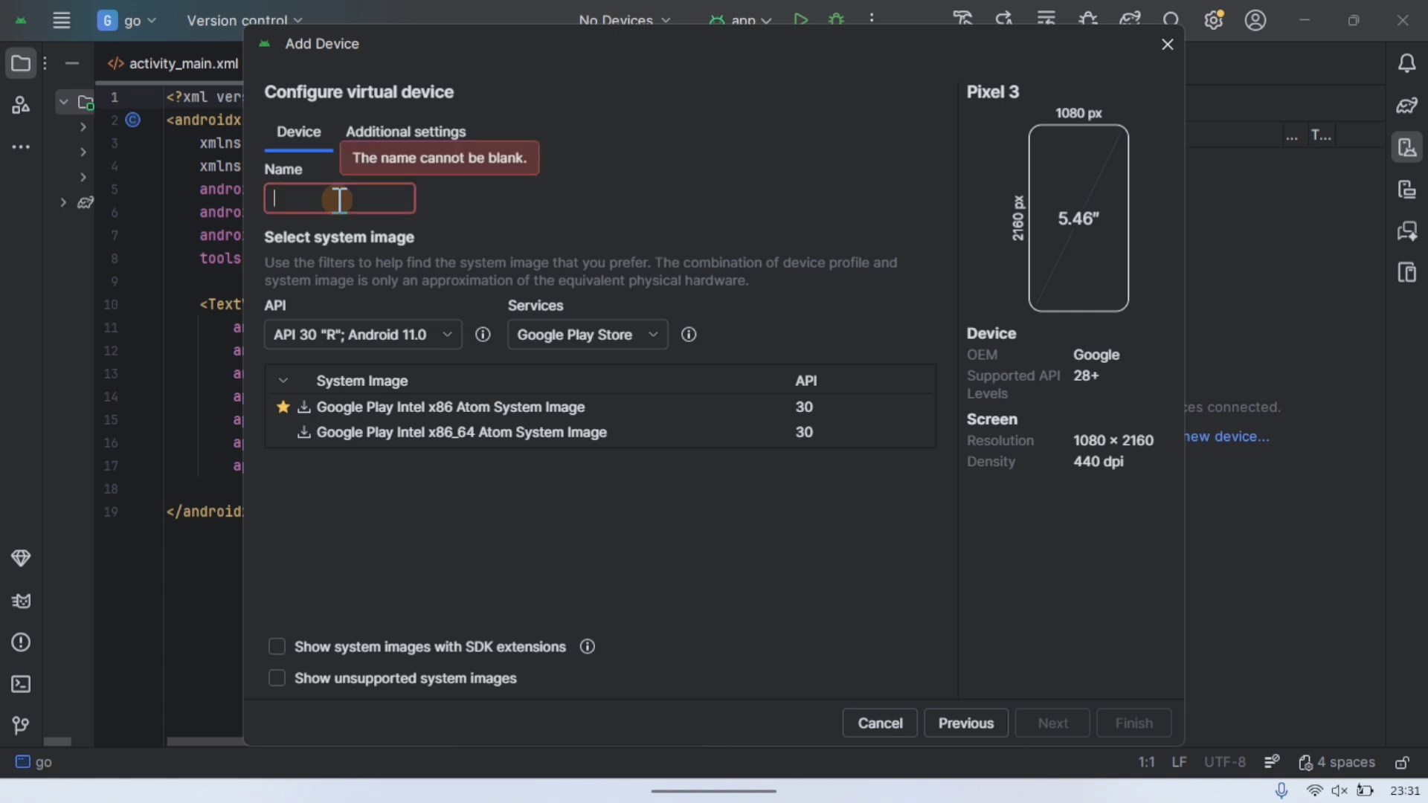
text(ALL OC)
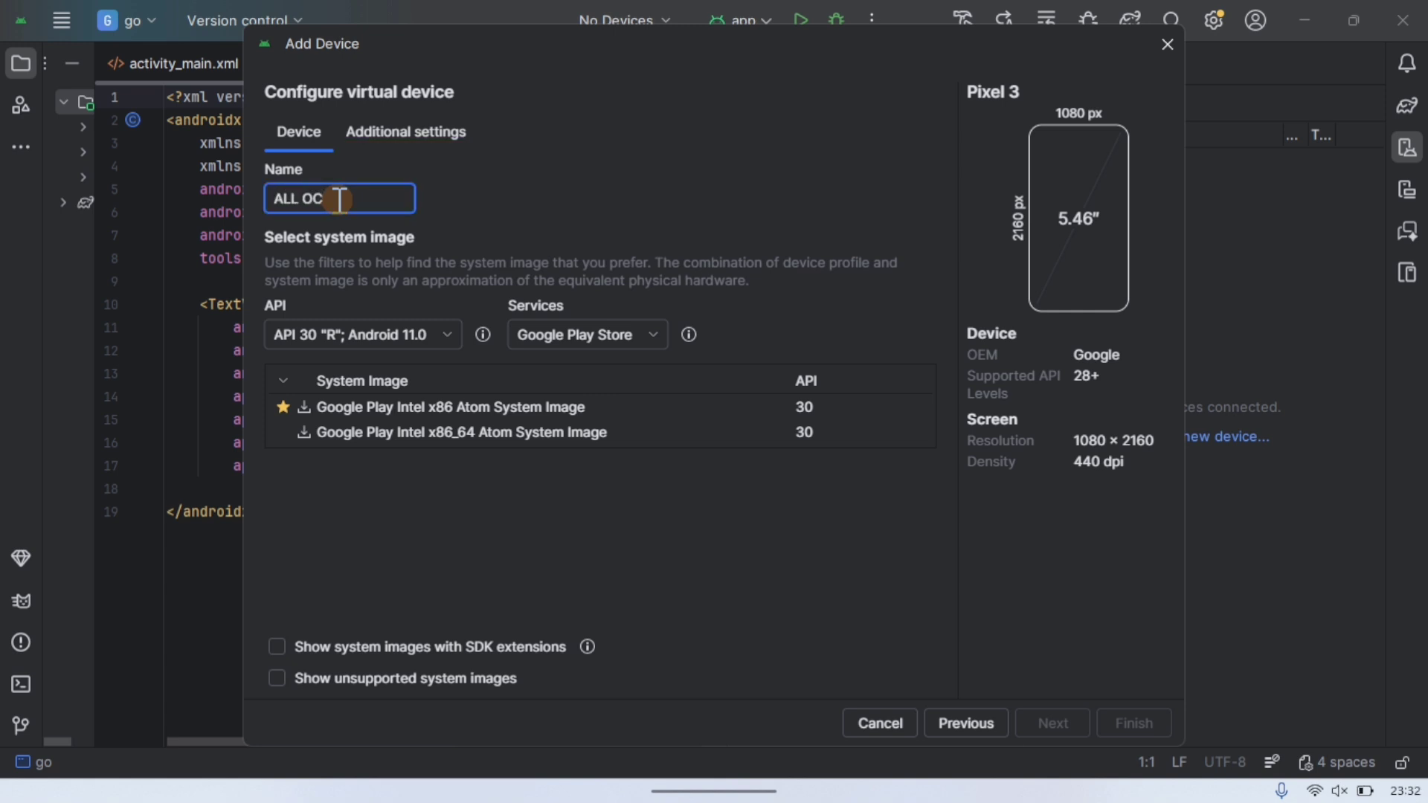
key(BackSpace)
key(BackSpace)
text(PC GEEK)
Step: Set the services to Android Open Source and download the Intel x86_64 Atom System Image
click(638, 336)
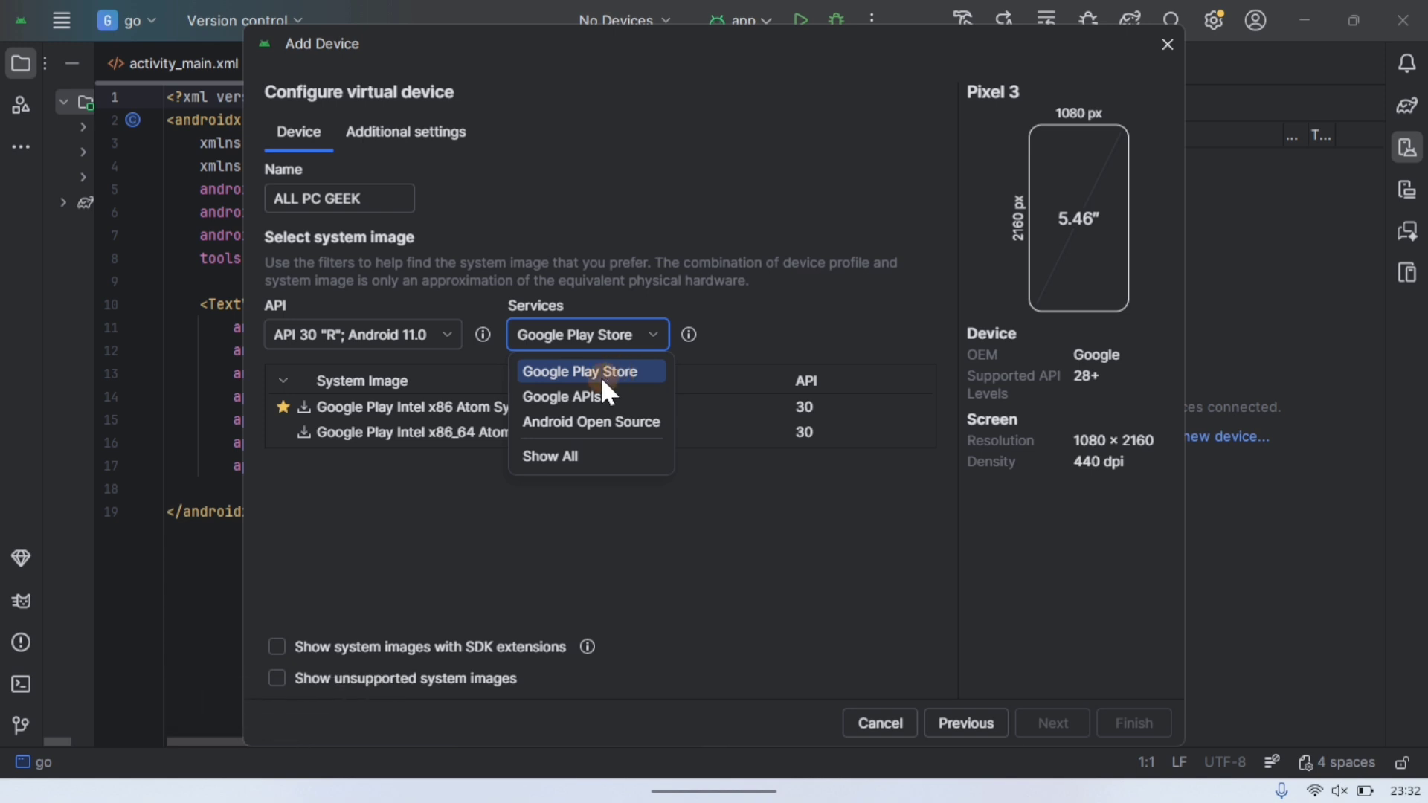
click(631, 420)
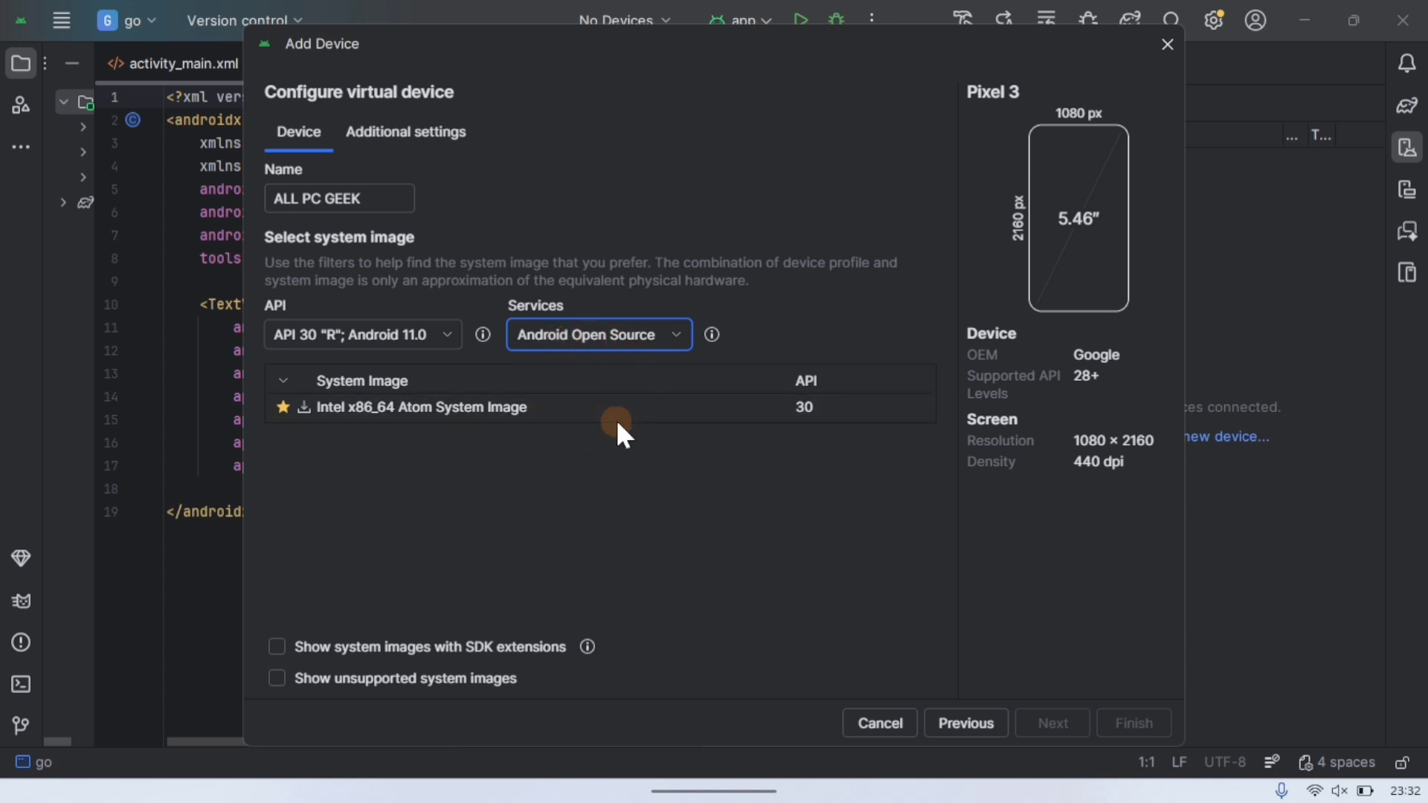
click(347, 409)
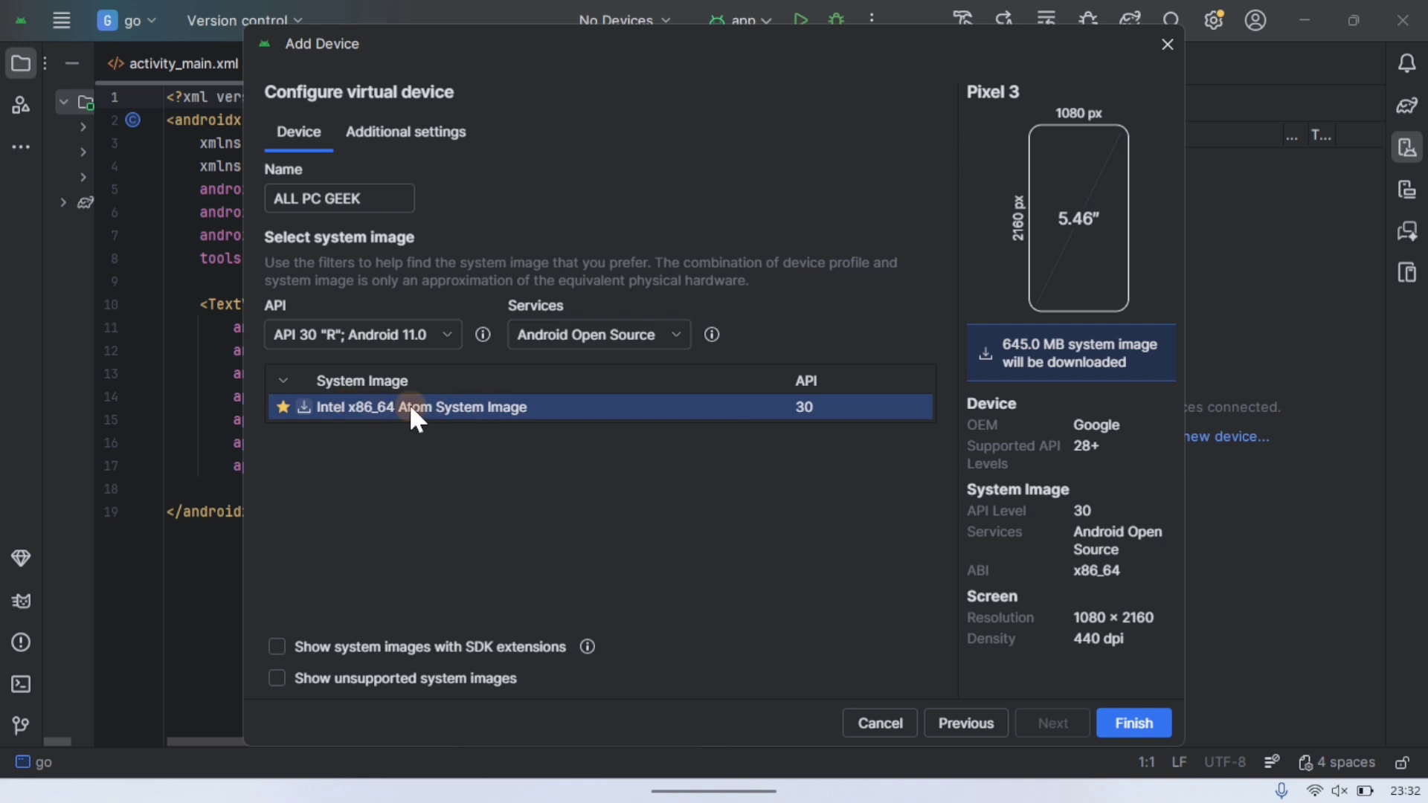
click(303, 407)
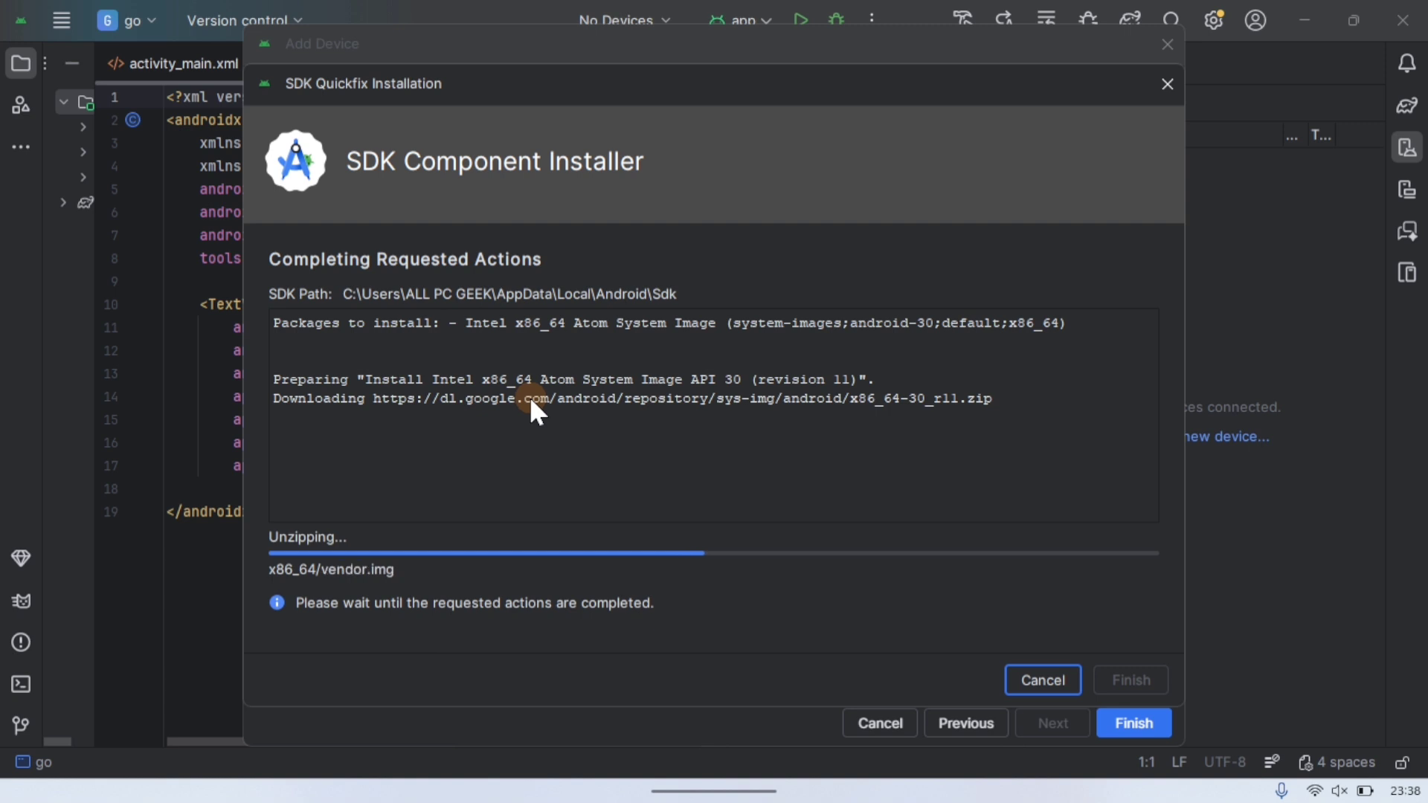
click(1132, 681)
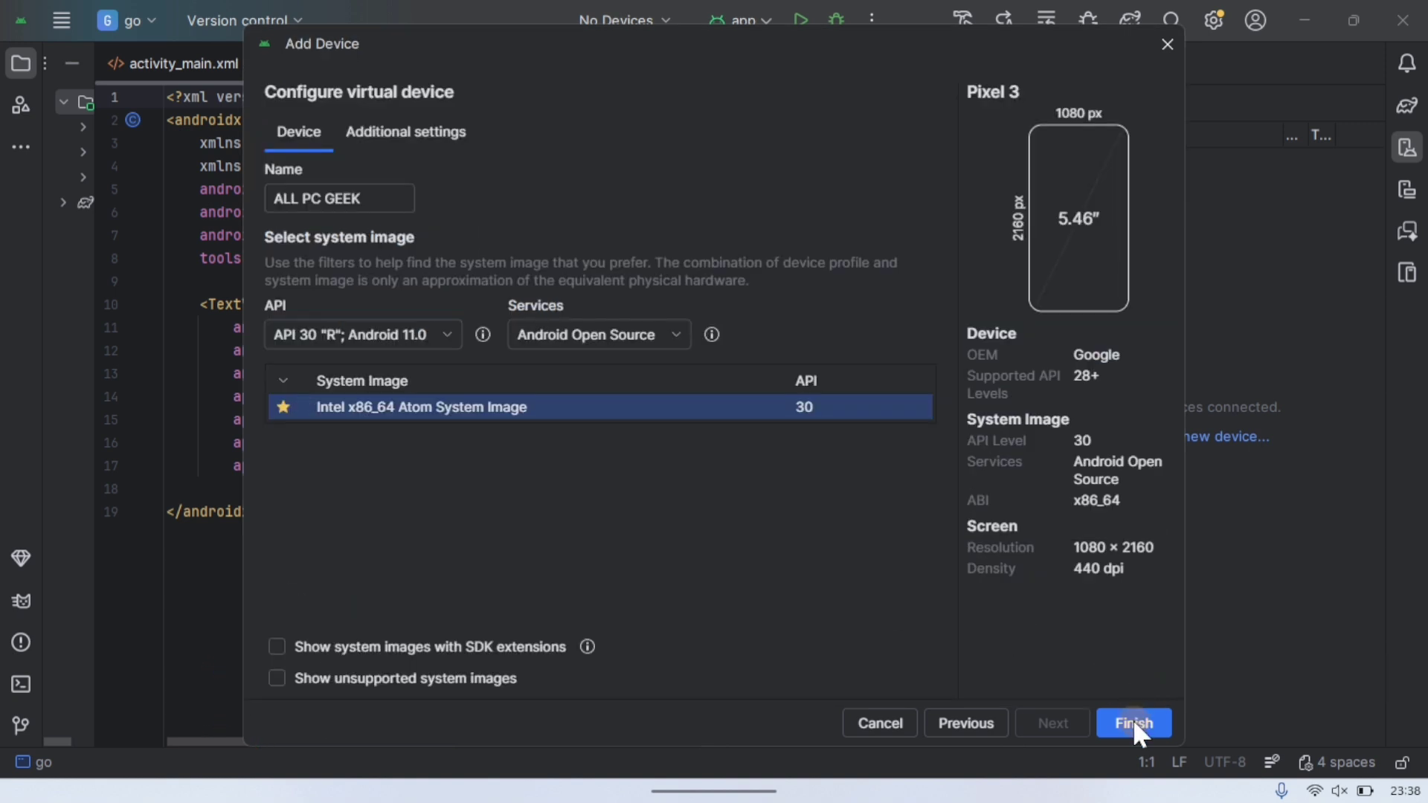
Step: Finish creating the ALL PC GEEK virtual device and start it in a widened emulator pane
click(1132, 722)
click(1347, 169)
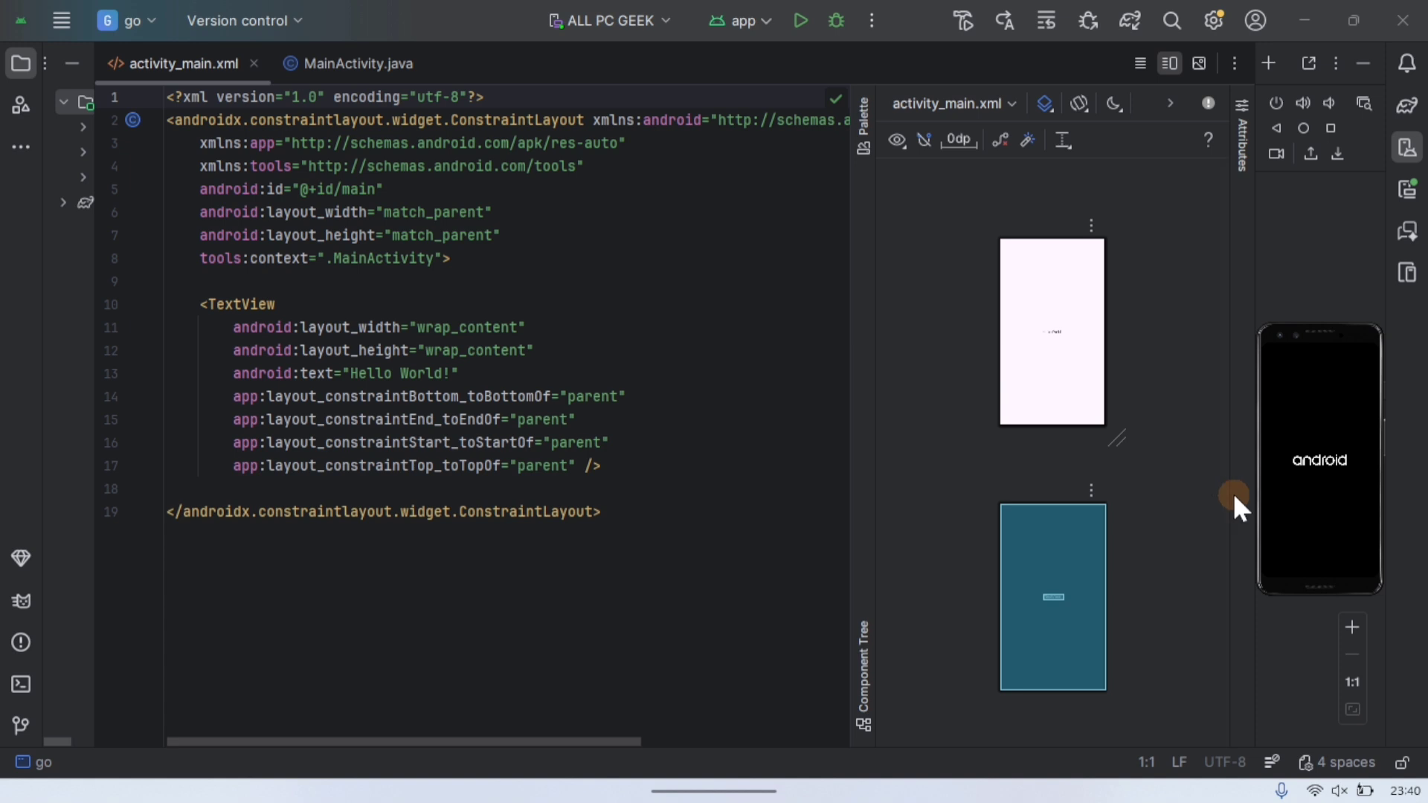
drag(1252, 501, 1087, 500)
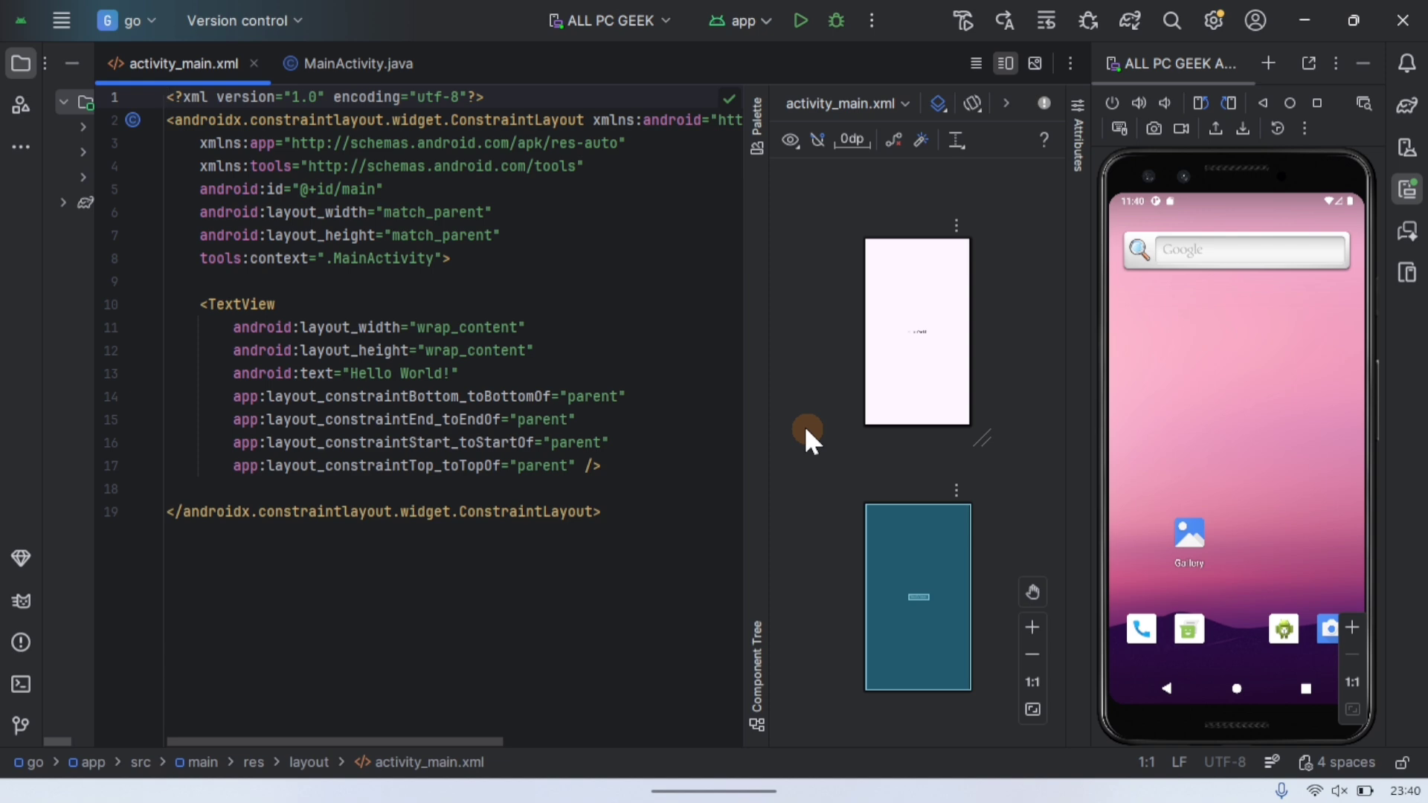
Step: Build and run the app on the ALL PC GEEK emulator and dismiss the build and install notifications
key(shift+F10)
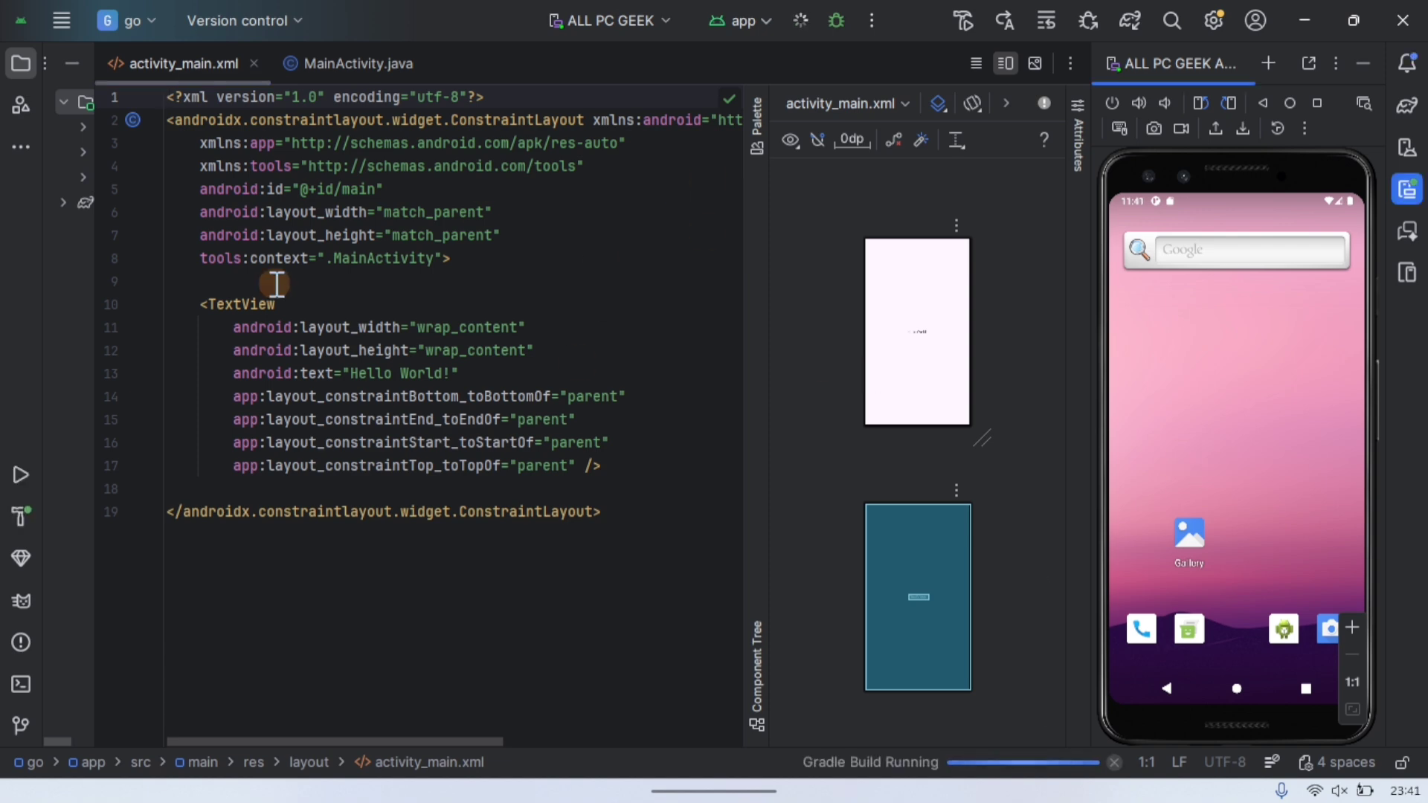
click(869, 763)
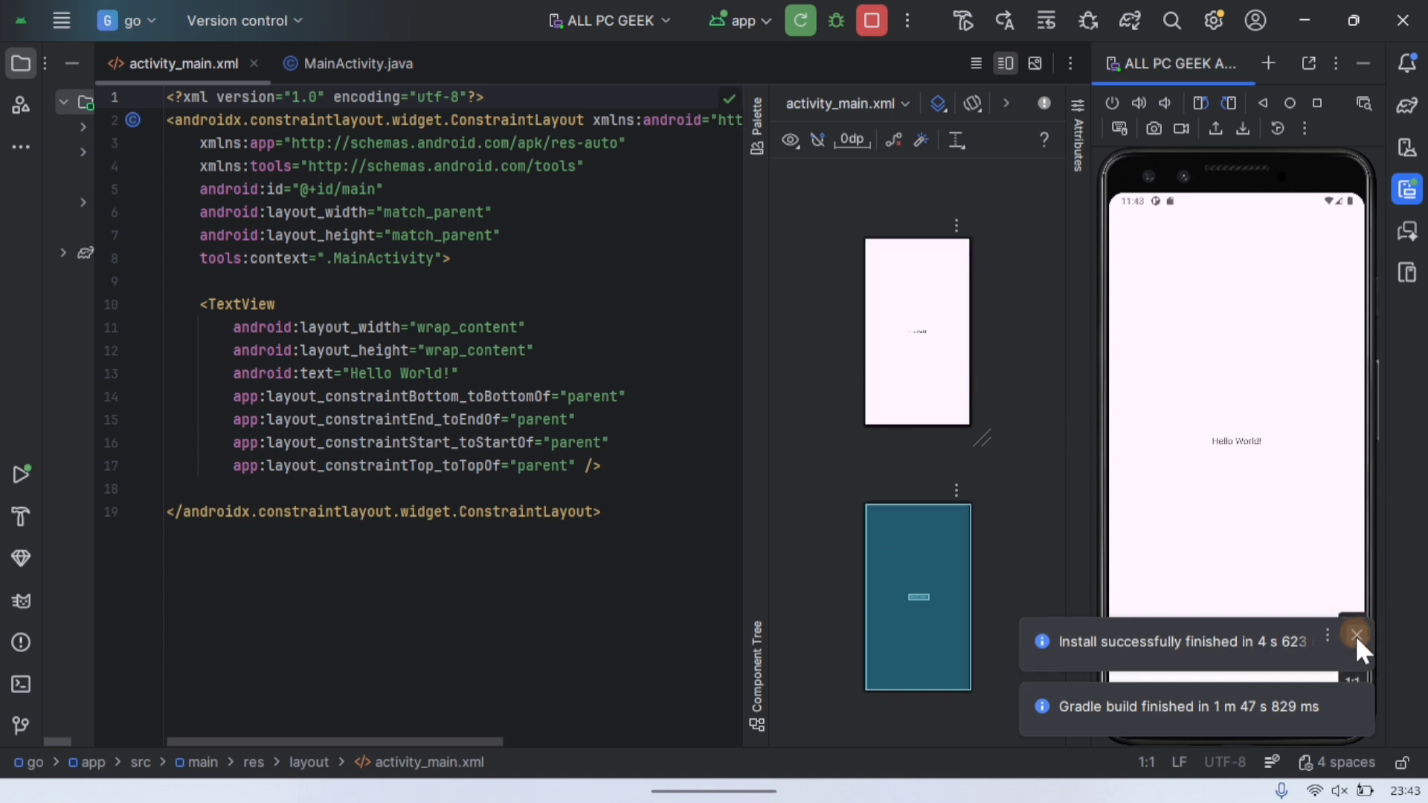
click(1356, 635)
click(1356, 699)
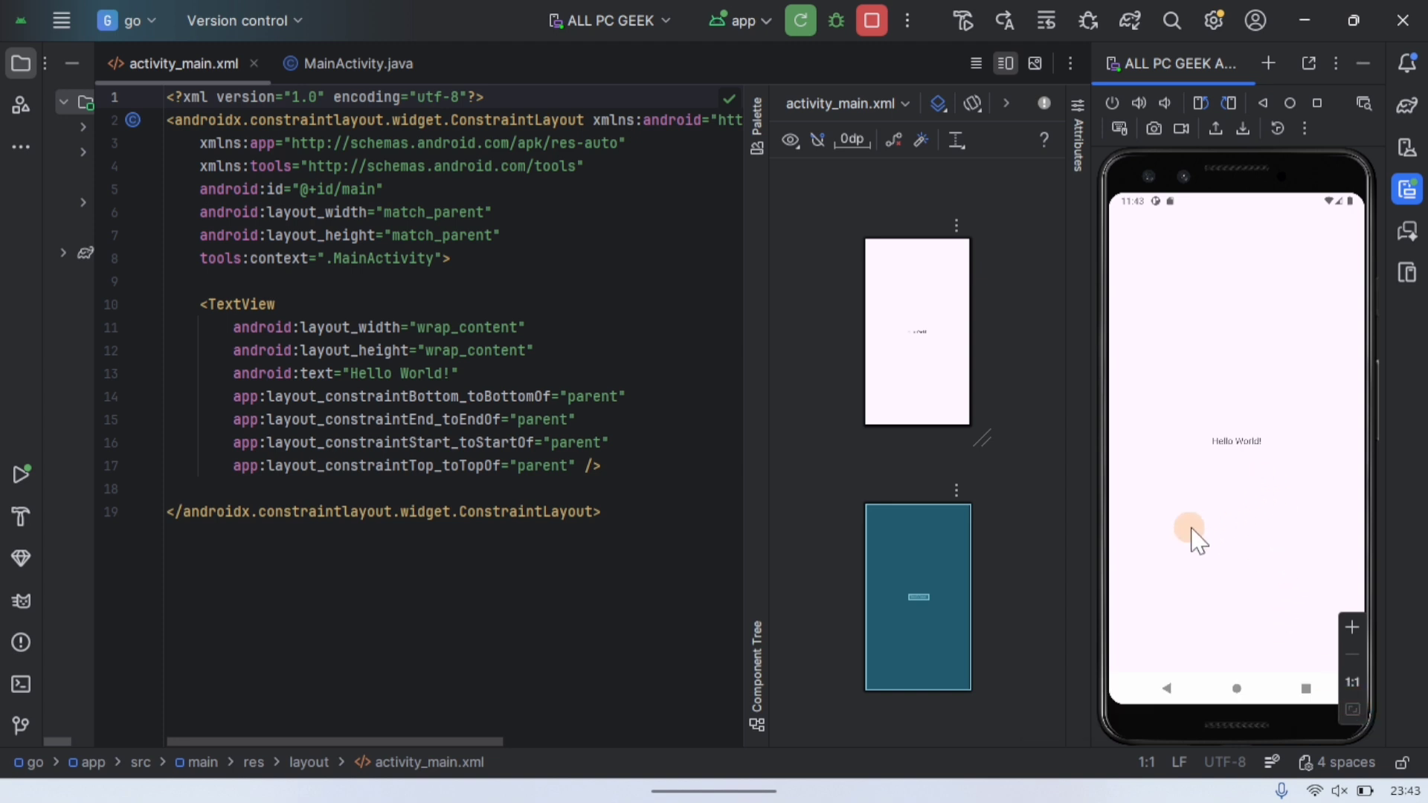
Step: Go to the emulator's home screen and launch the go app from its app list
click(1238, 687)
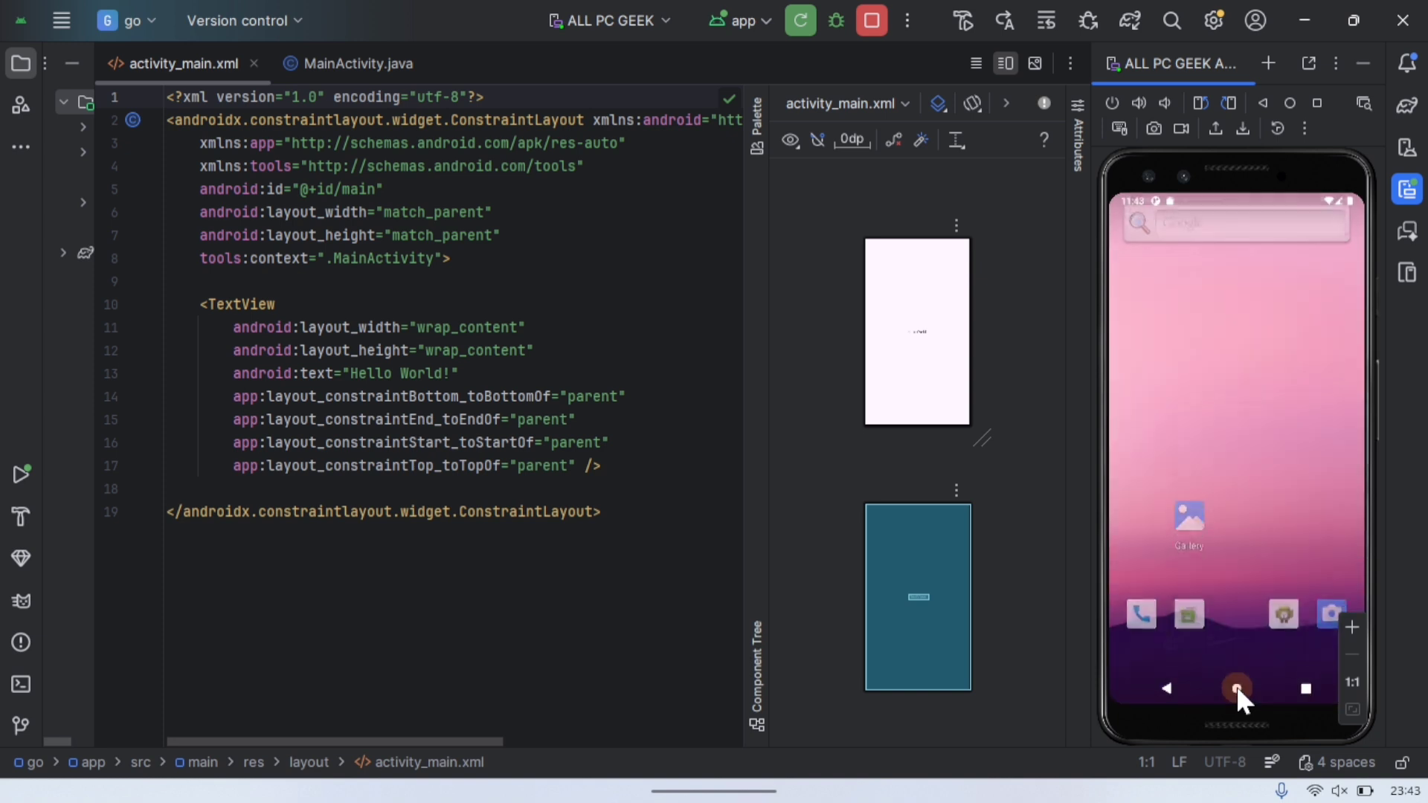
drag(1234, 655, 1180, 542)
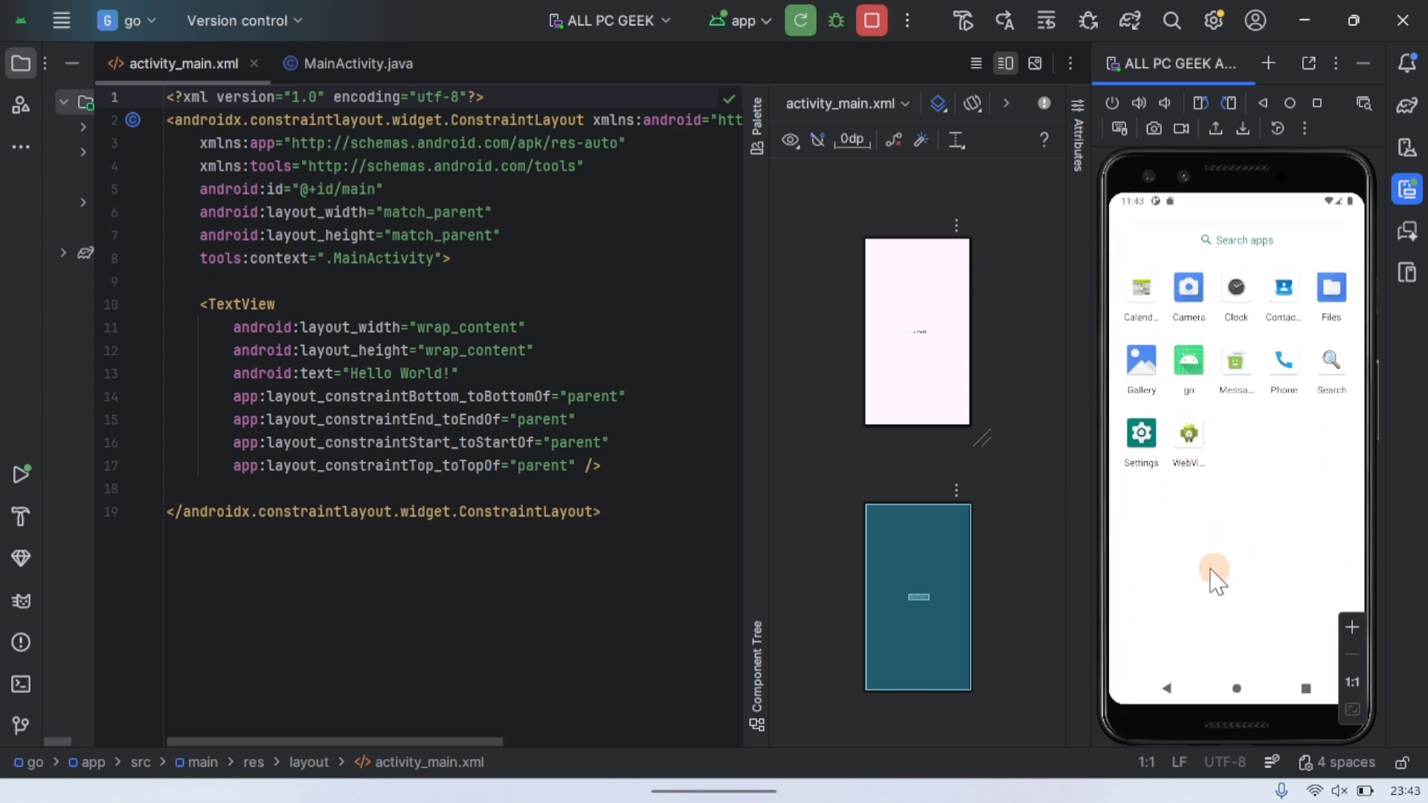
click(1194, 387)
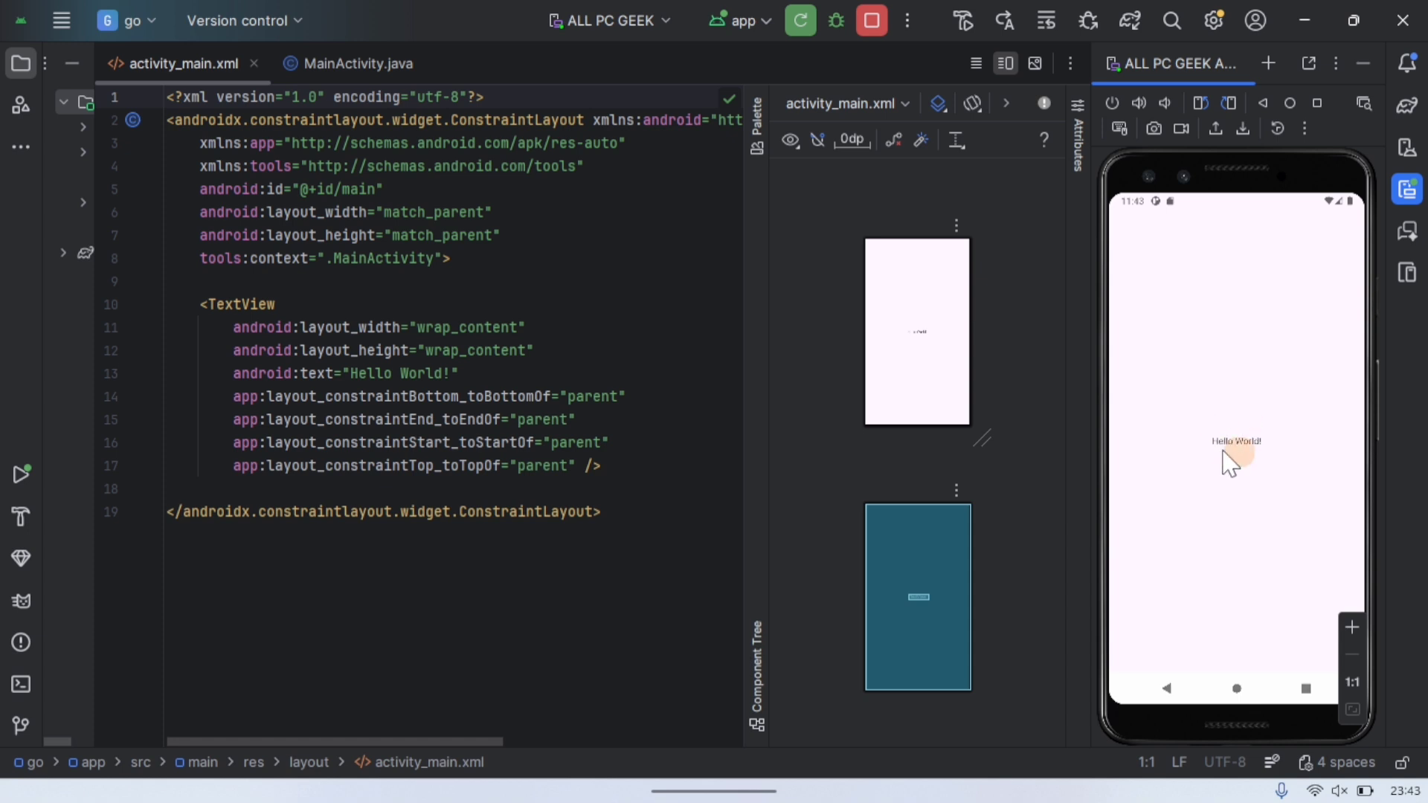
Step: Check the go app in the emulator's recent apps view and return to its home screen
click(1235, 690)
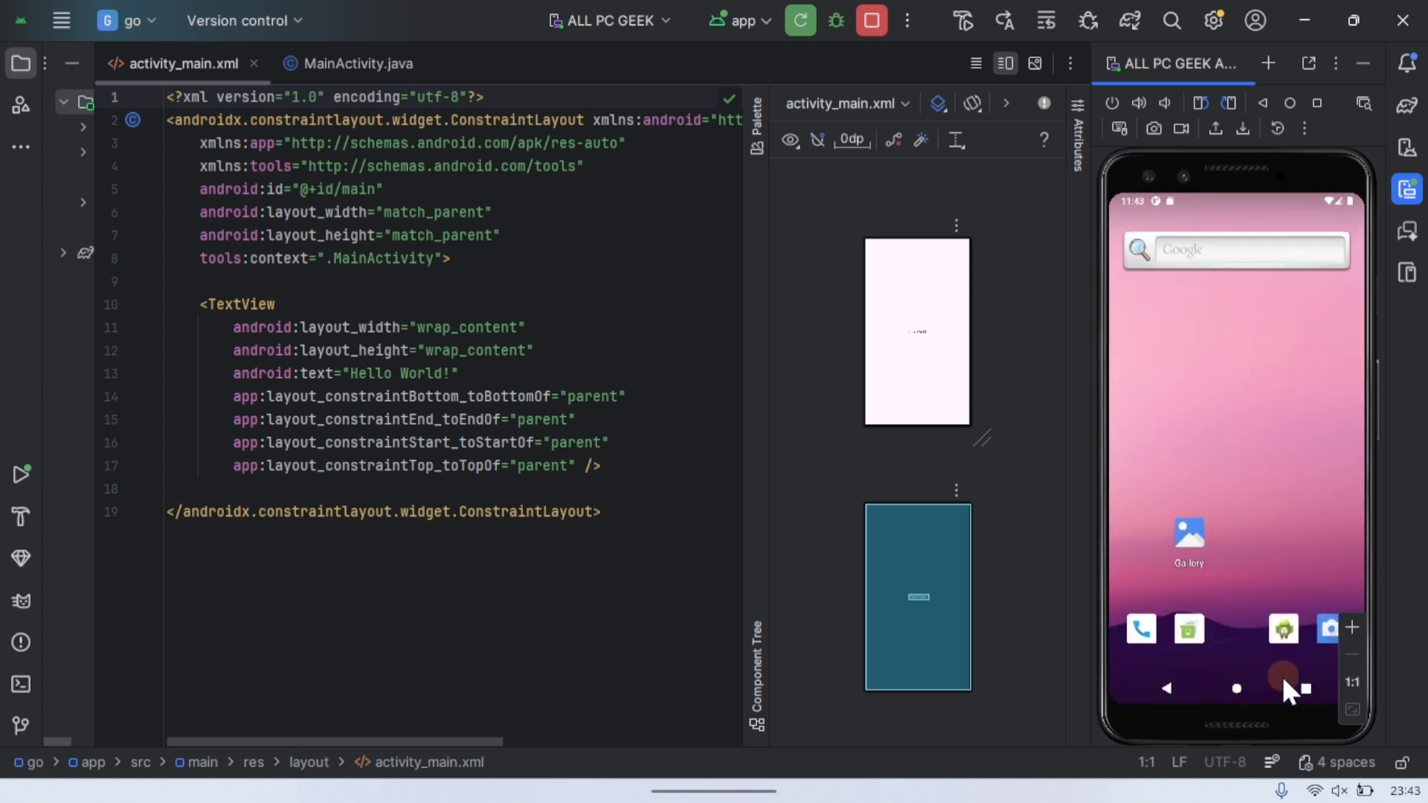
click(1306, 691)
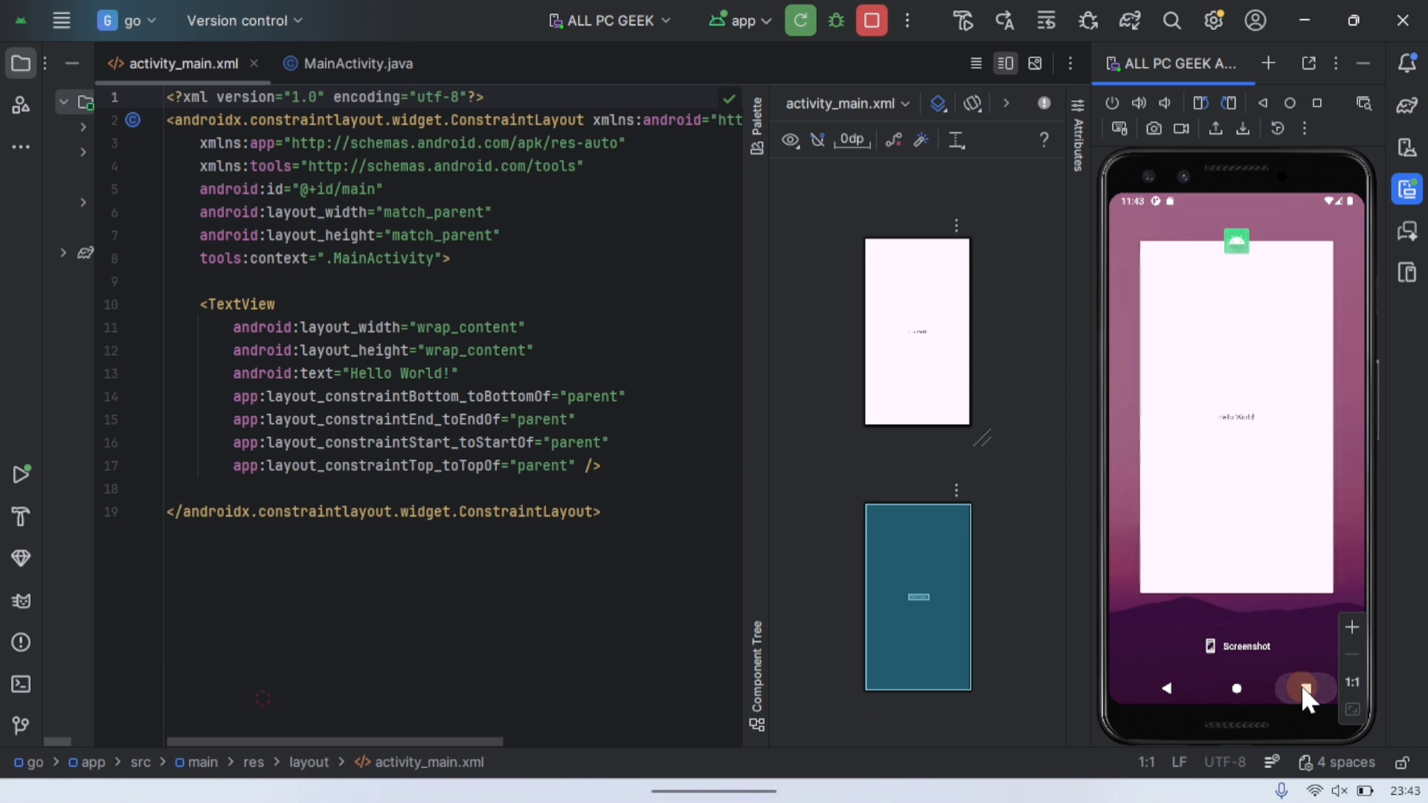
click(1306, 691)
click(1306, 690)
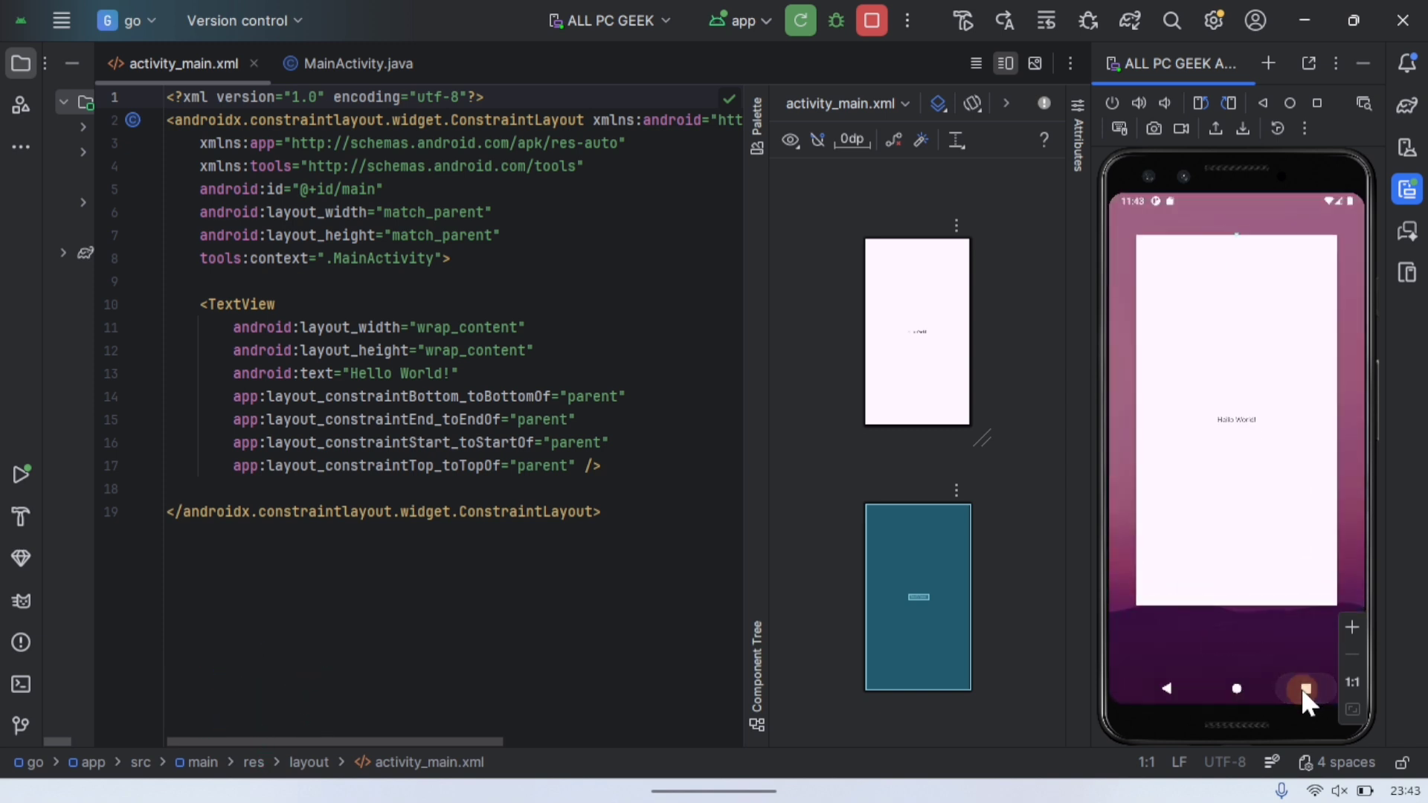
click(1306, 690)
click(1229, 695)
Step: Exit Android Studio, terminating the running 'app' process
click(1403, 20)
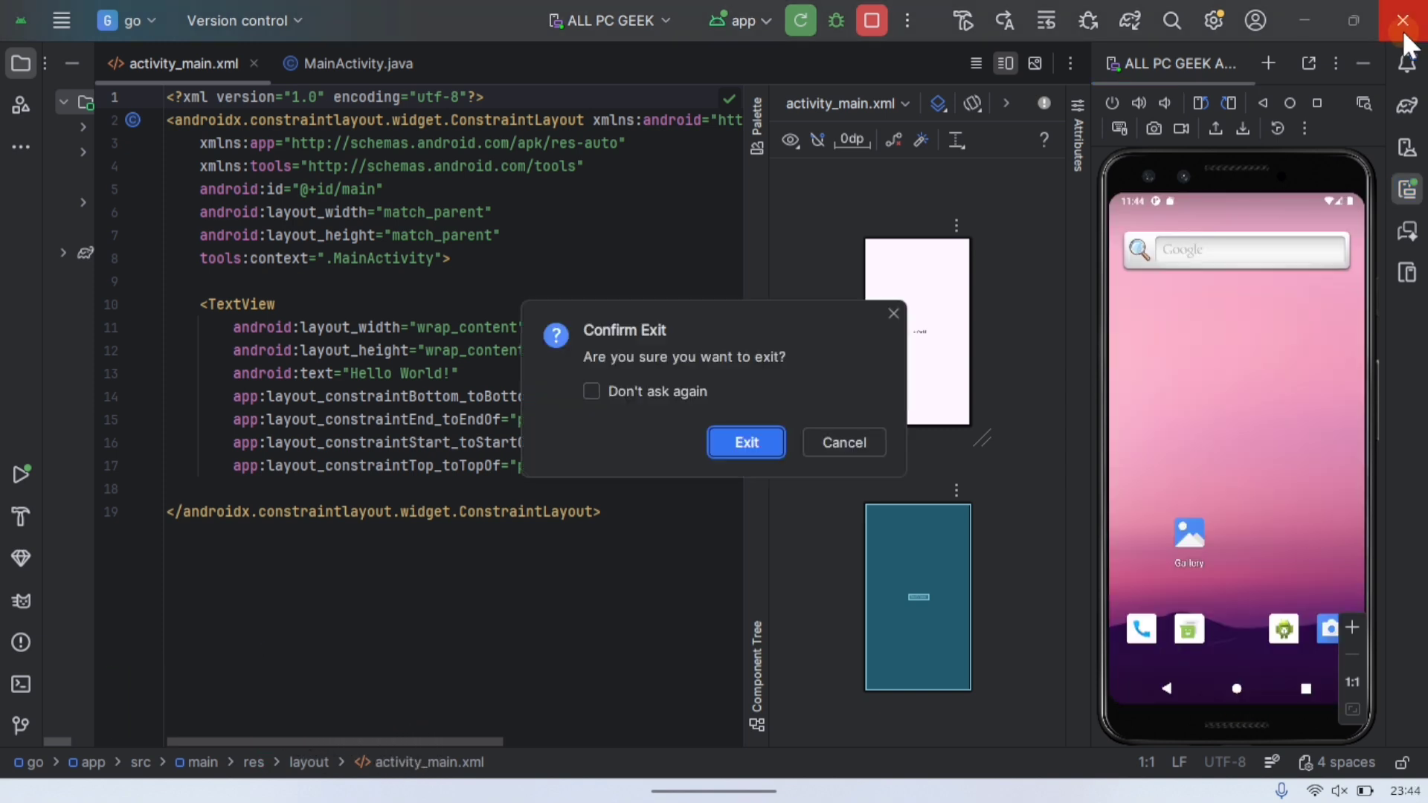
click(757, 439)
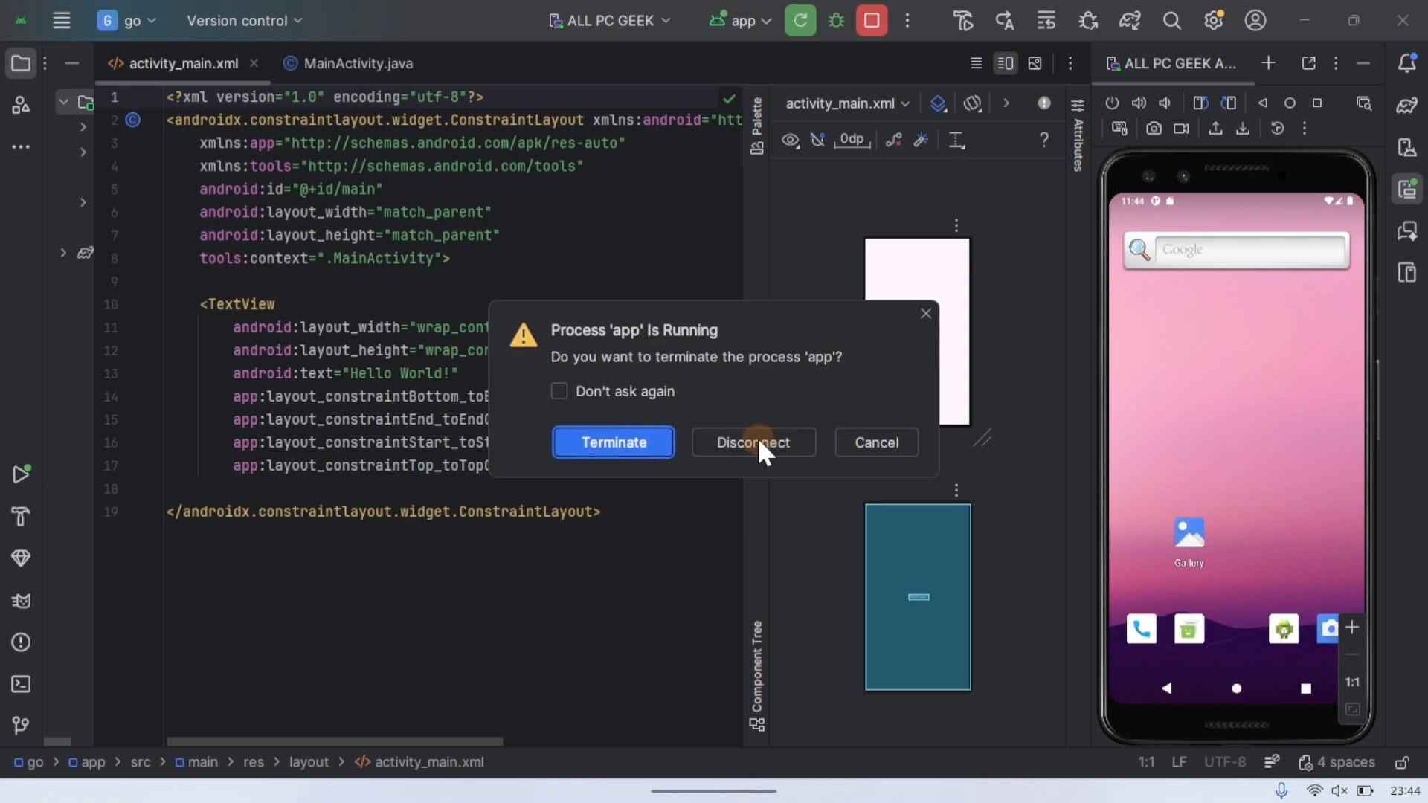
click(616, 439)
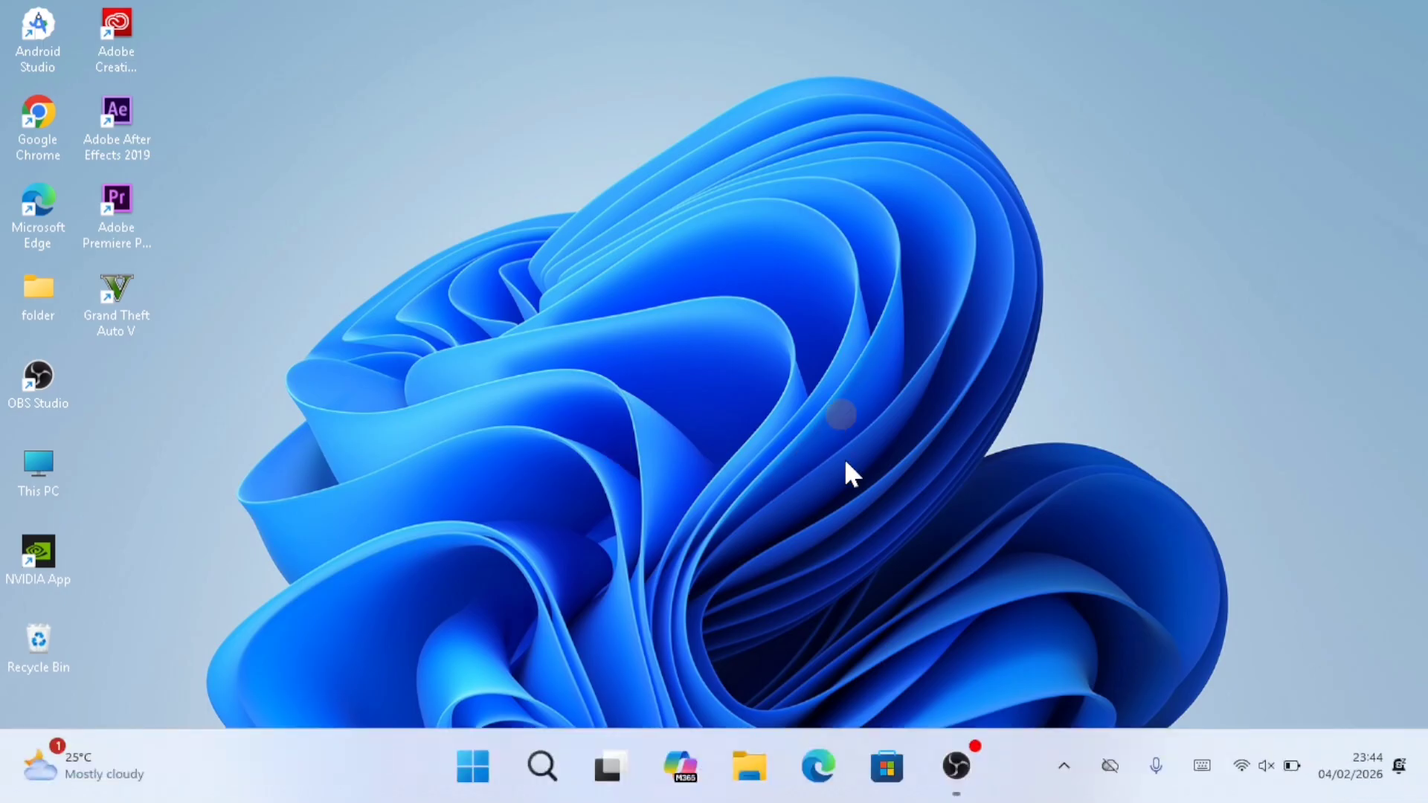